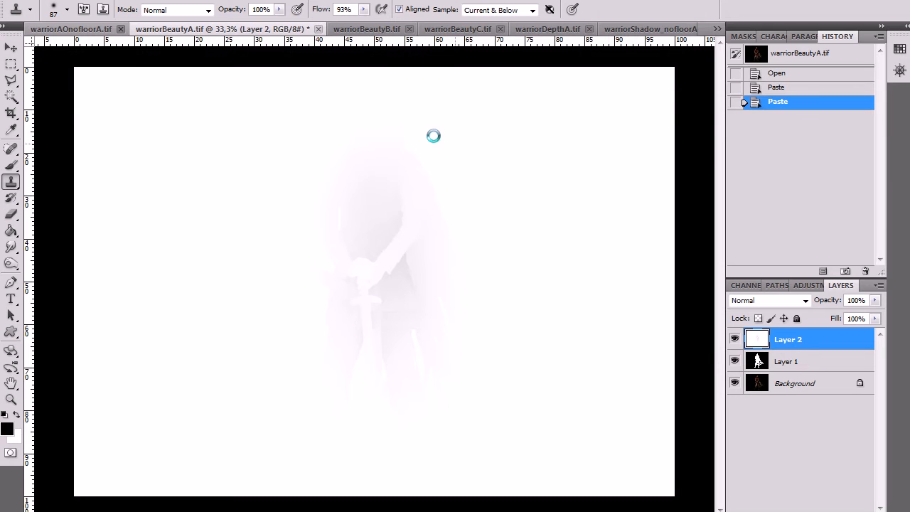
# Copy the whole warriorAOnofloorA.tif image, close that file, and paste the image into warriorBeautyA.tif as a new layer
pyautogui.click(717, 28)
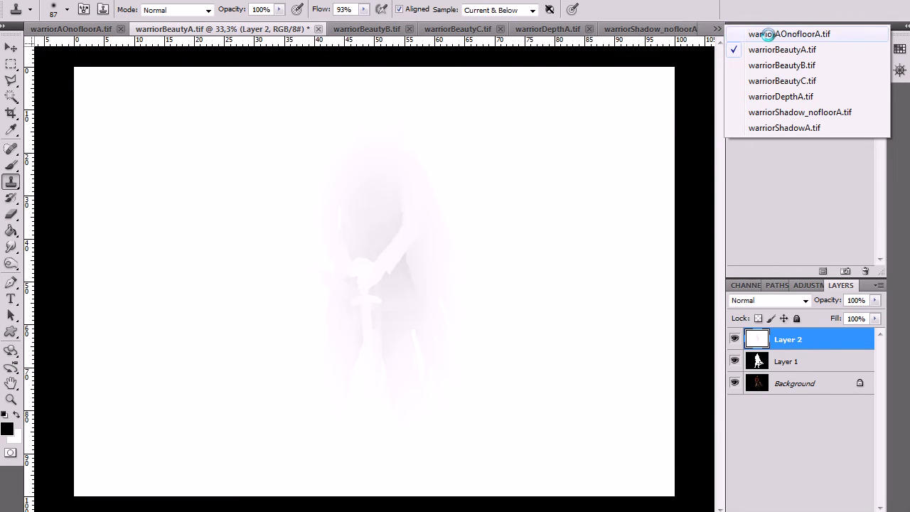
pyautogui.click(770, 33)
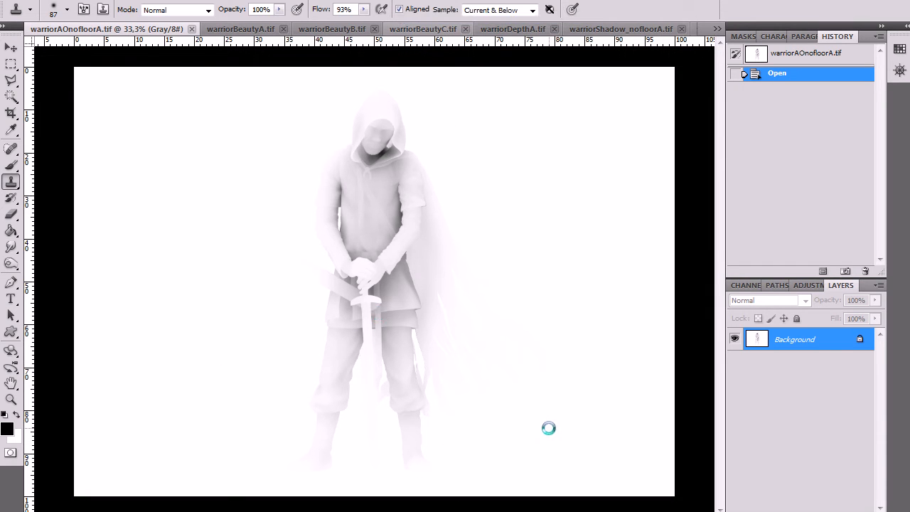
pyautogui.hotkey('ctrl', 'a')
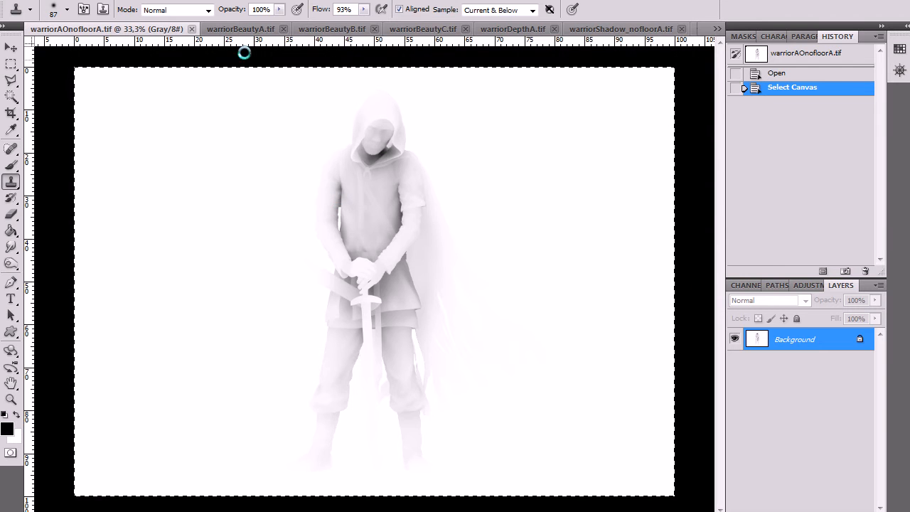
pyautogui.click(192, 28)
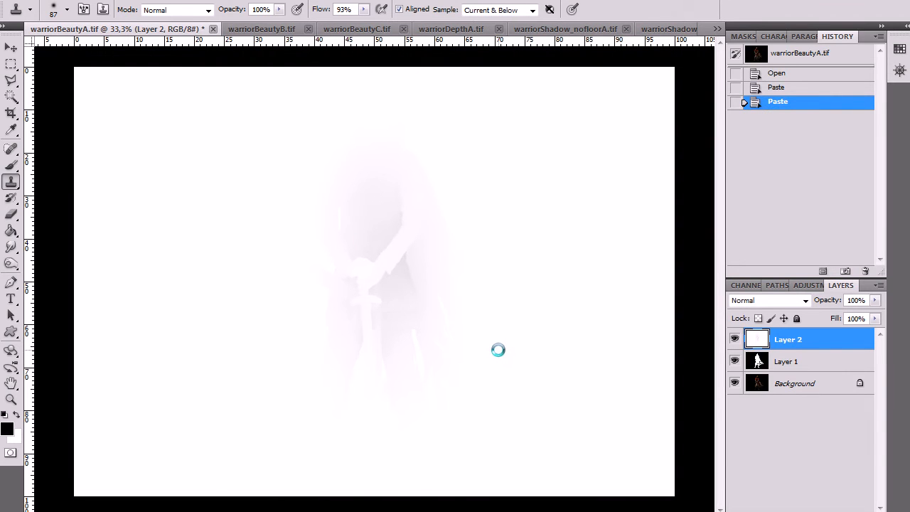
pyautogui.hotkey('ctrl', 'v')
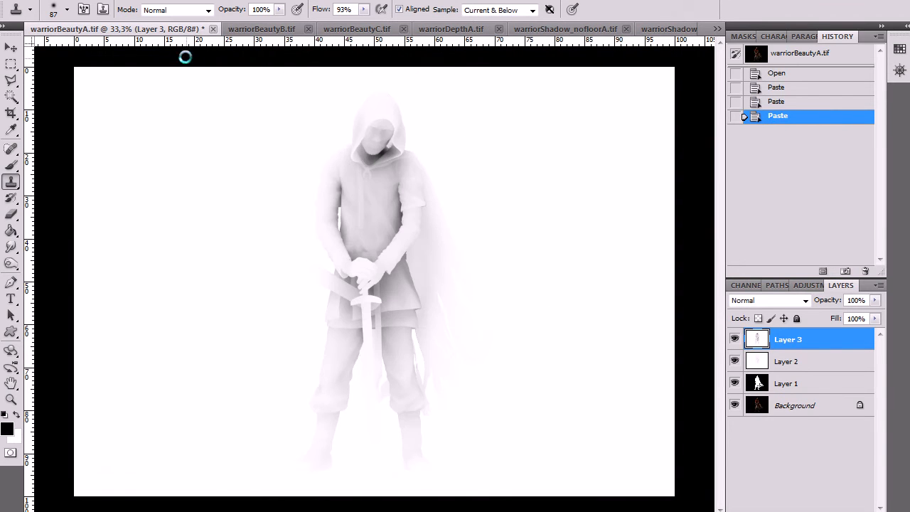
# Copy the entire warriorDepthA.tif image into warriorBeautyA.tif as a new layer and close the depth file
pyautogui.click(717, 29)
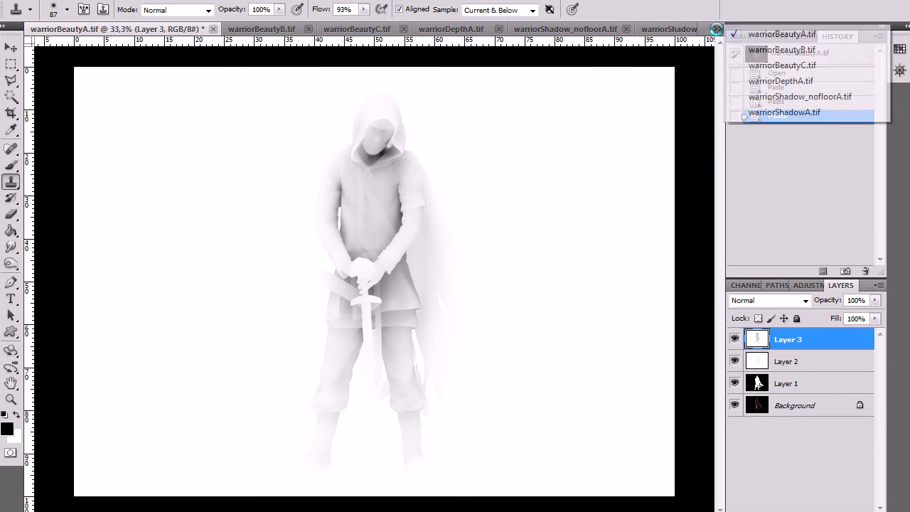
pyautogui.click(794, 81)
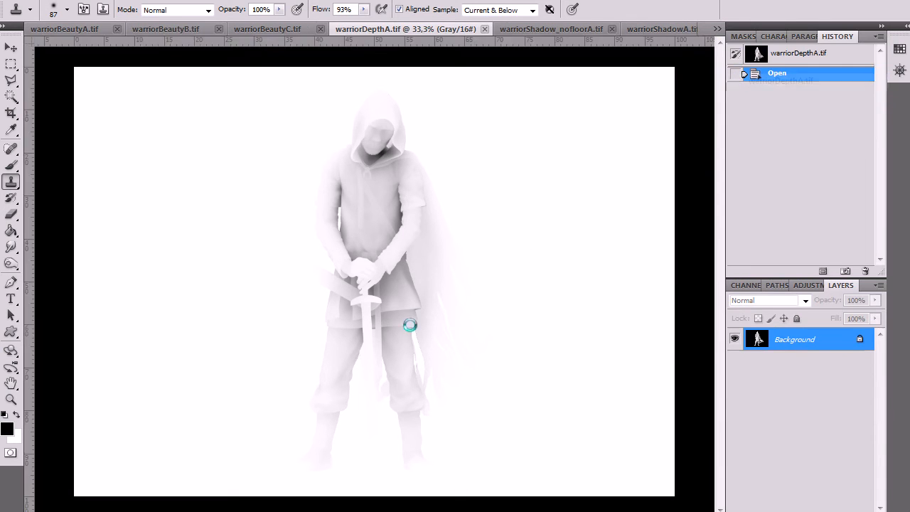
pyautogui.hotkey('ctrl', 'a')
pyautogui.hotkey('ctrl', 'c')
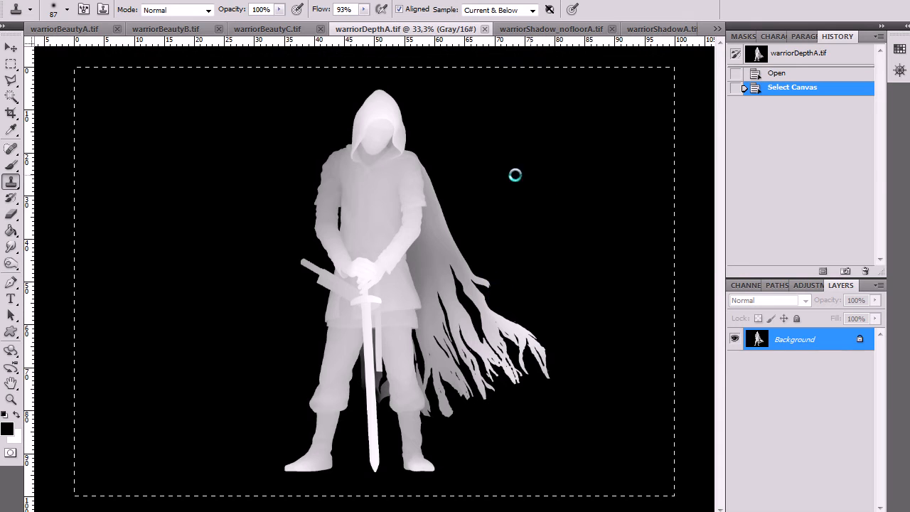
pyautogui.click(89, 29)
pyautogui.hotkey('ctrl', 'v')
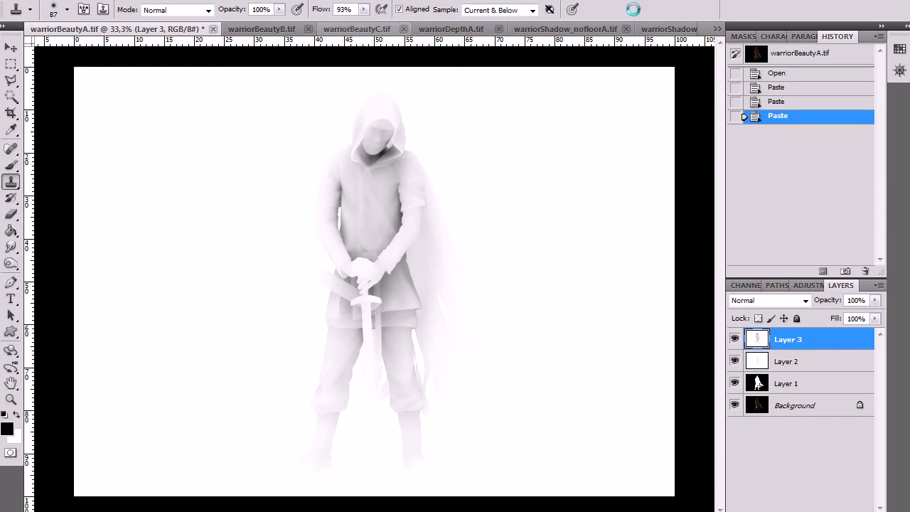
pyautogui.moveTo(714, 22)
pyautogui.mouseDown()
pyautogui.moveTo(751, 66)
pyautogui.moveTo(702, 9)
pyautogui.moveTo(715, 23)
pyautogui.mouseUp()
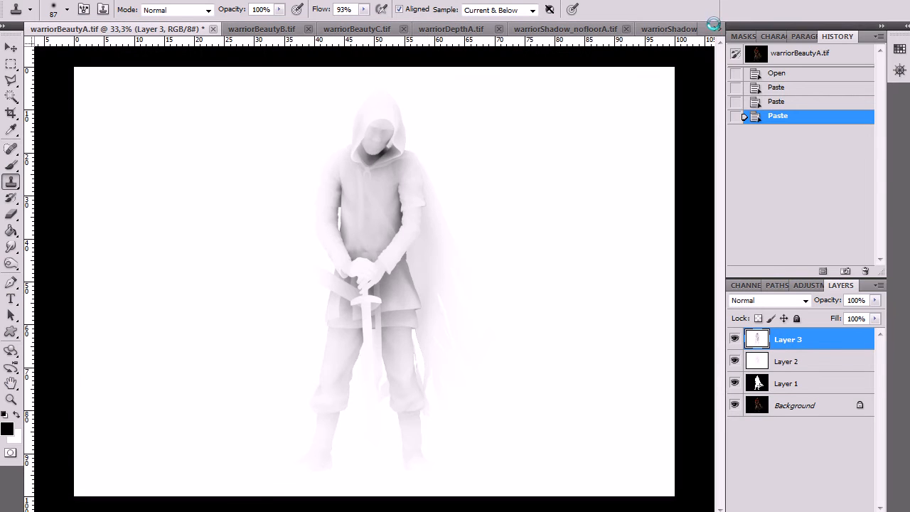
pyautogui.click(716, 27)
pyautogui.click(774, 83)
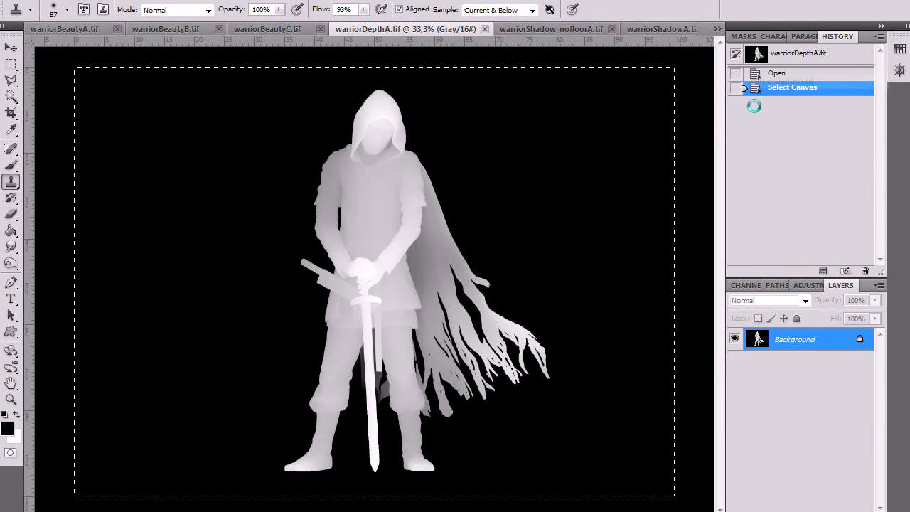
pyautogui.click(487, 29)
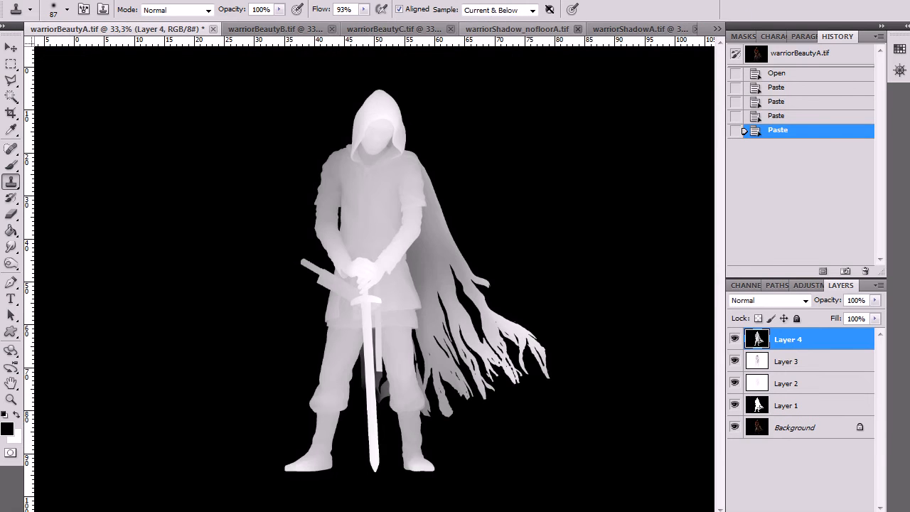
# Copy the full warriorShadowA.tif canvas, close that file, and paste it into warriorBeautyA.tif as a new top layer
pyautogui.click(714, 28)
pyautogui.click(769, 80)
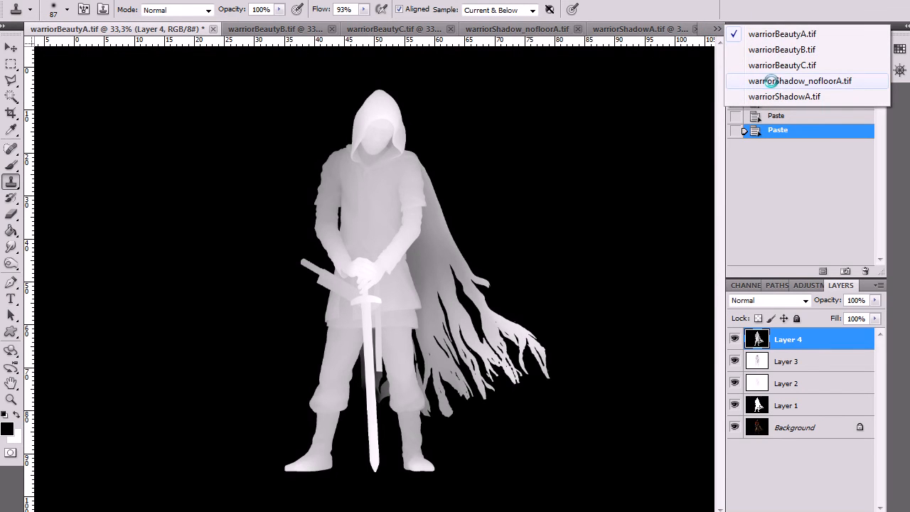
pyautogui.click(779, 96)
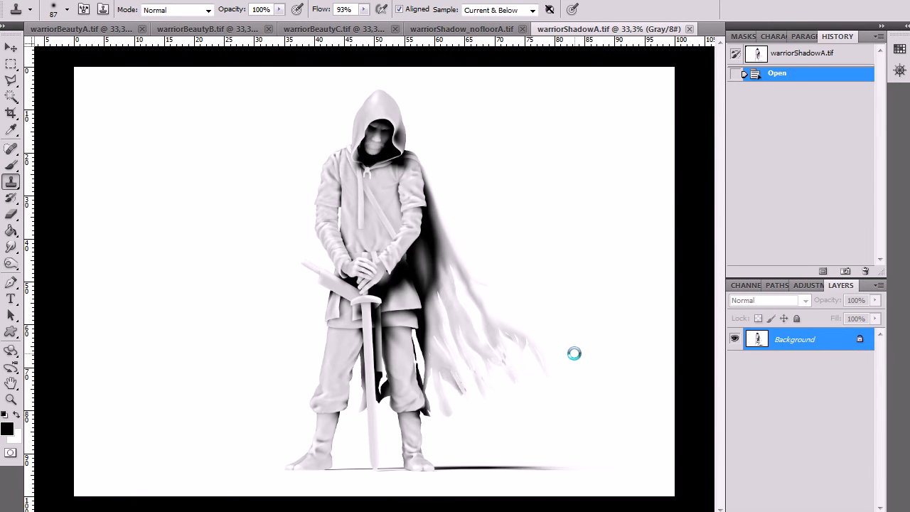
pyautogui.hotkey('ctrl', 'a')
pyautogui.hotkey('ctrl', 'c')
pyautogui.hotkey('ctrl', 'w')
pyautogui.hotkey('ctrl', 'v')
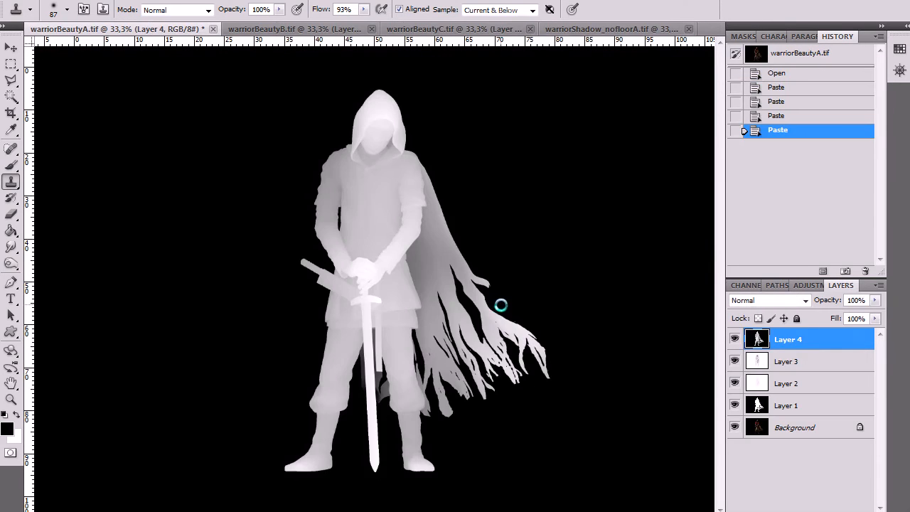
pyautogui.hotkey('ctrl', 'v')
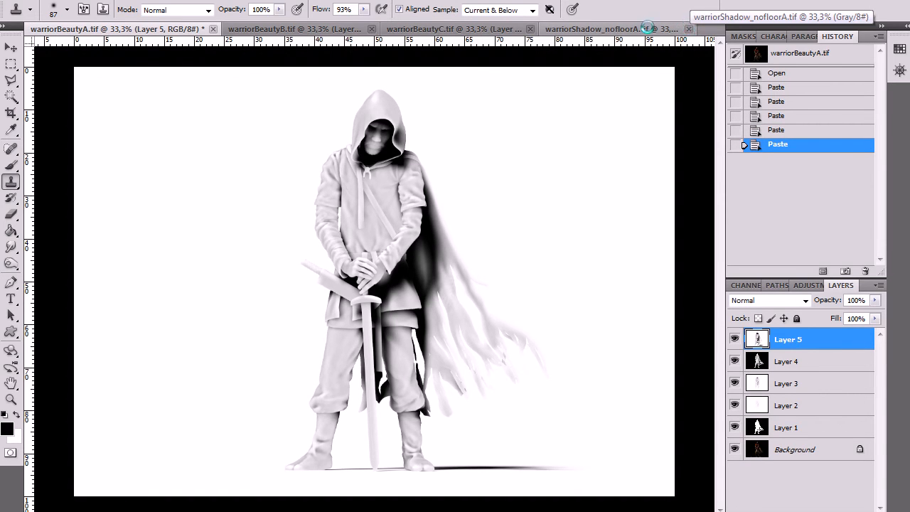
# Bring the complete warriorShadow_nofloorA.tif image into warriorBeautyA.tif as a new top layer and close its source file
pyautogui.click(649, 29)
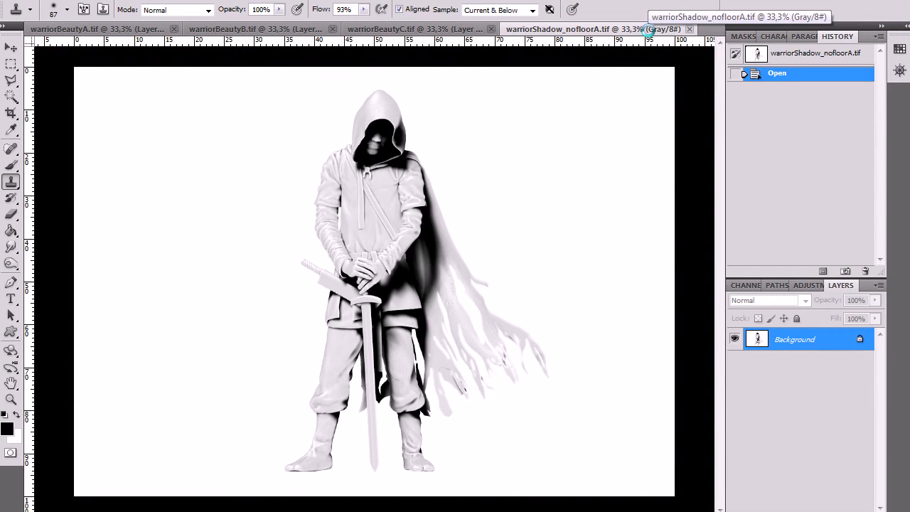
pyautogui.hotkey('ctrl', 'a')
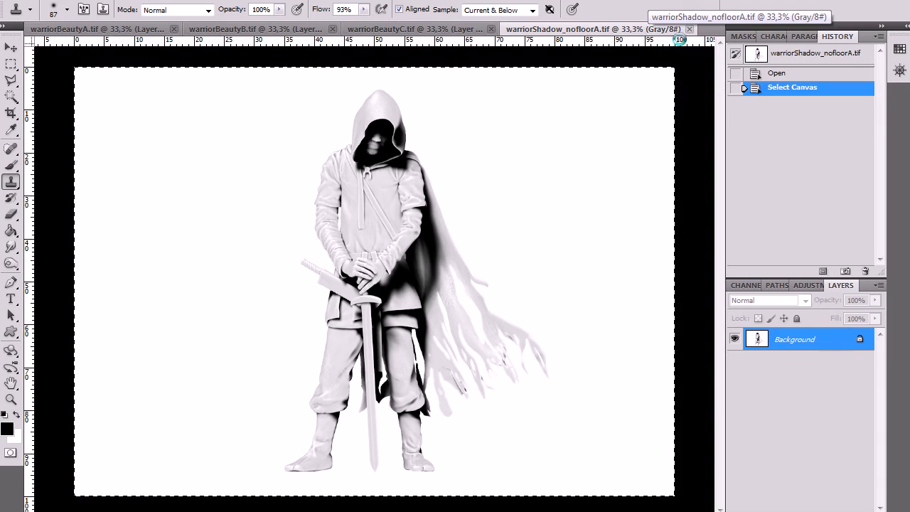
pyautogui.click(688, 29)
pyautogui.hotkey('ctrl', 'v')
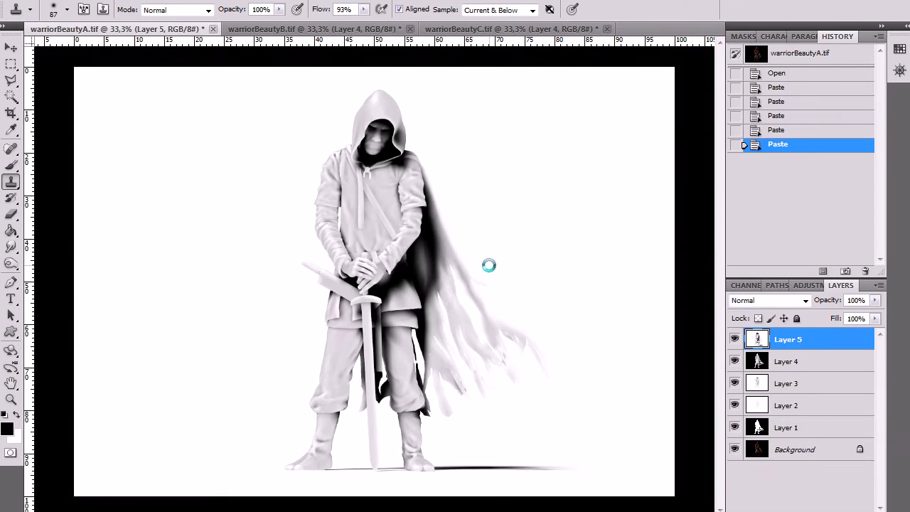
pyautogui.hotkey('ctrl', 'v')
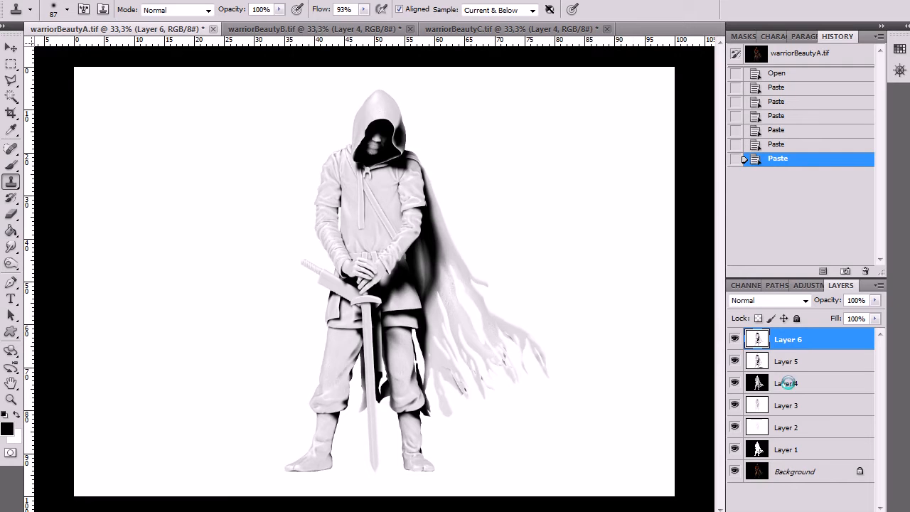
# Hide the pasted pass layers above Layer 1 and make the white silhouette Layer 1 active
pyautogui.moveTo(734, 340); pyautogui.dragTo(789, 462)
pyautogui.click(792, 449)
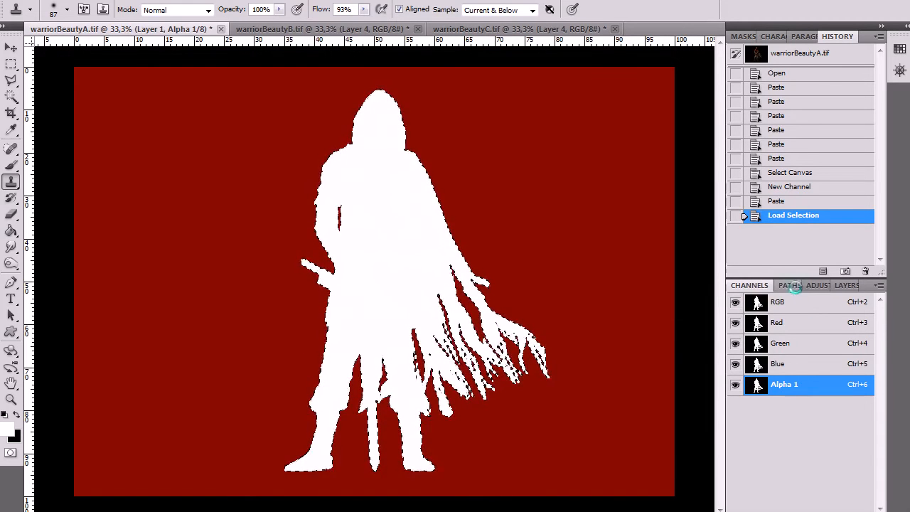
# Copy the silhouette-selected warrior from the Background onto its own transparent layer and delete the Background layer
pyautogui.click(845, 285)
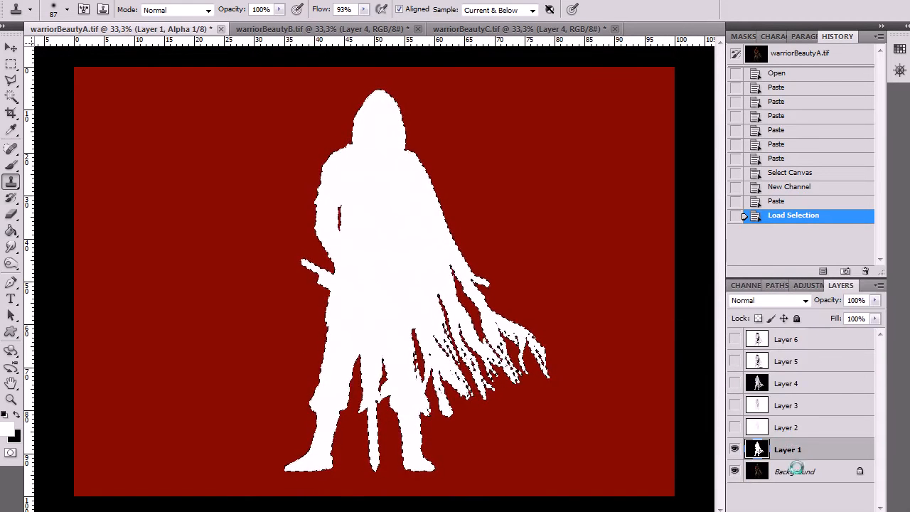
pyautogui.click(793, 471)
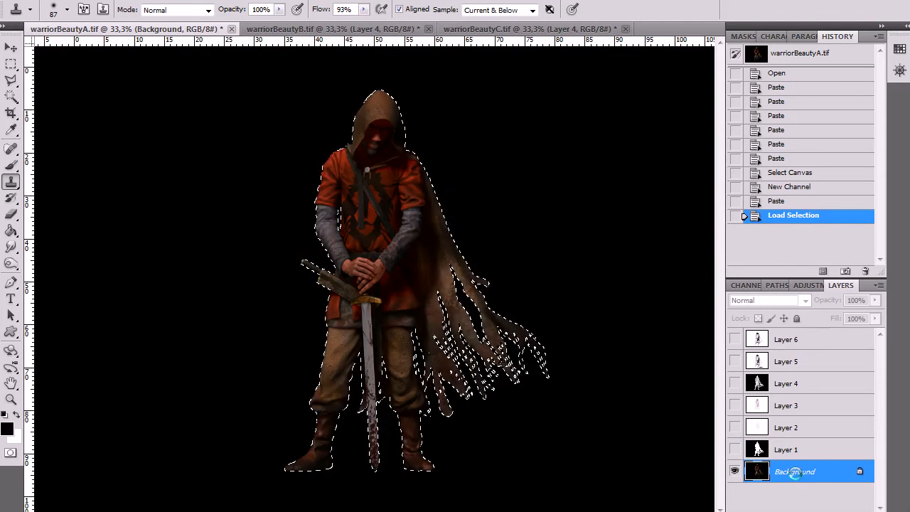
pyautogui.hotkey('ctrl', 'v')
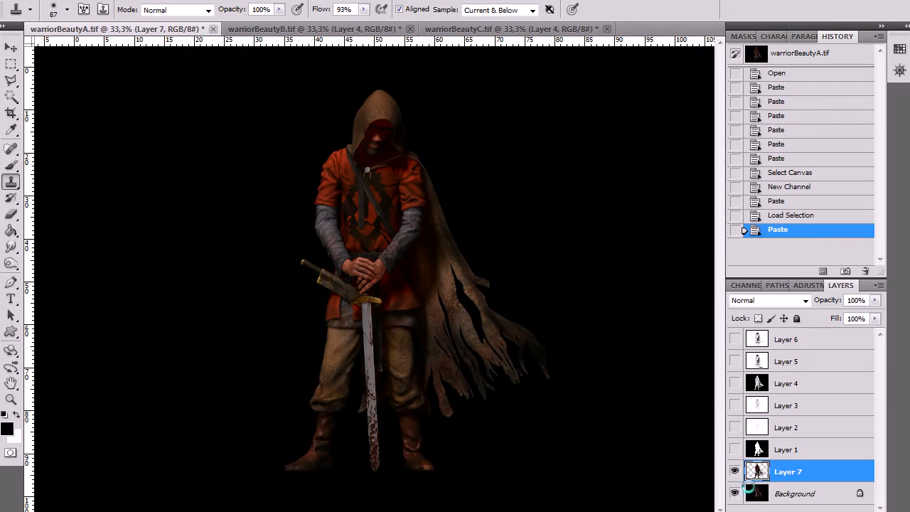
pyautogui.click(800, 493)
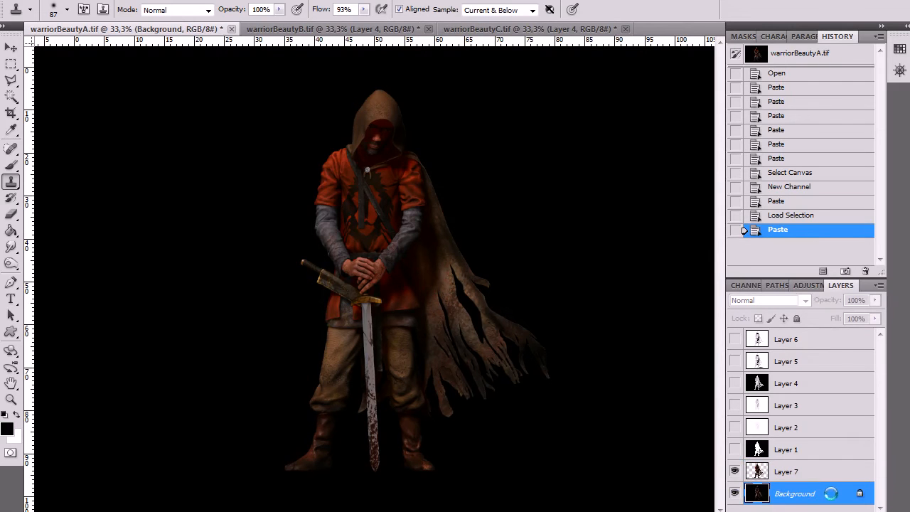
pyautogui.moveTo(841, 493); pyautogui.dragTo(865, 511)
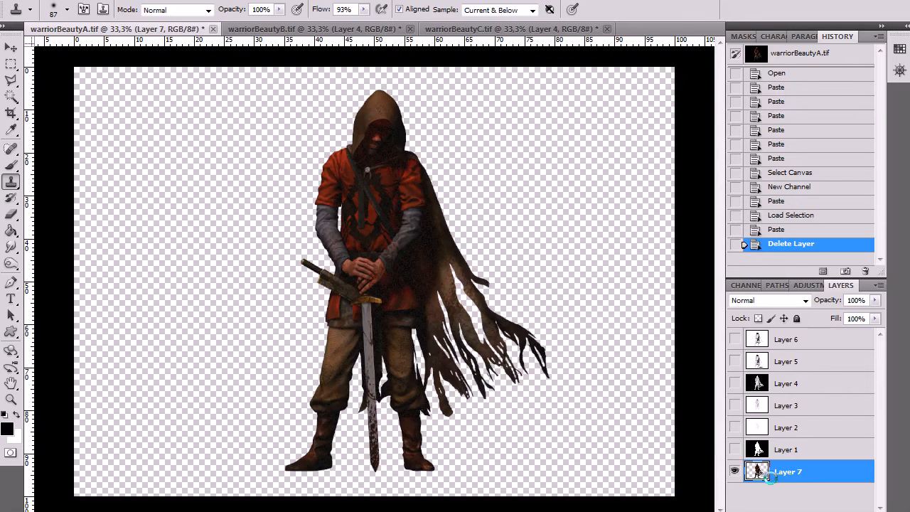
# Show the no-floor ambient occlusion pass on Layer 3 and set its blending mode to Darken
pyautogui.click(791, 406)
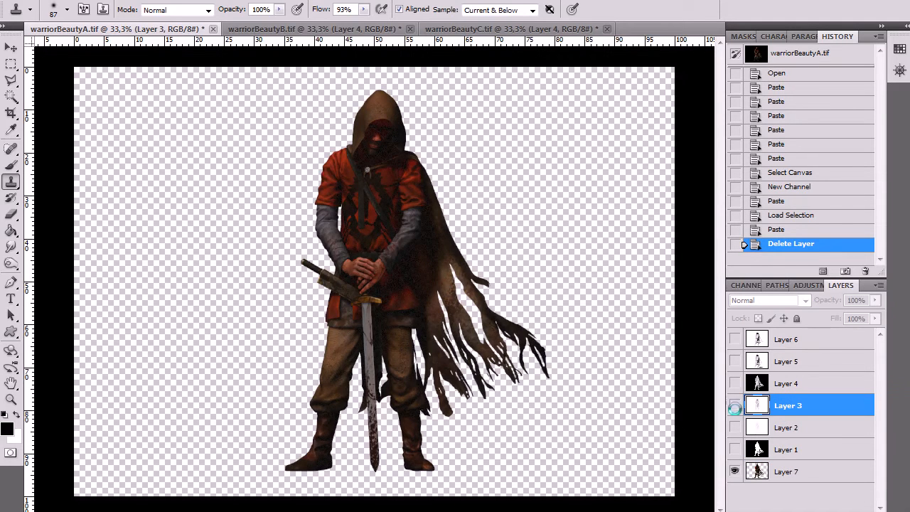
pyautogui.click(734, 406)
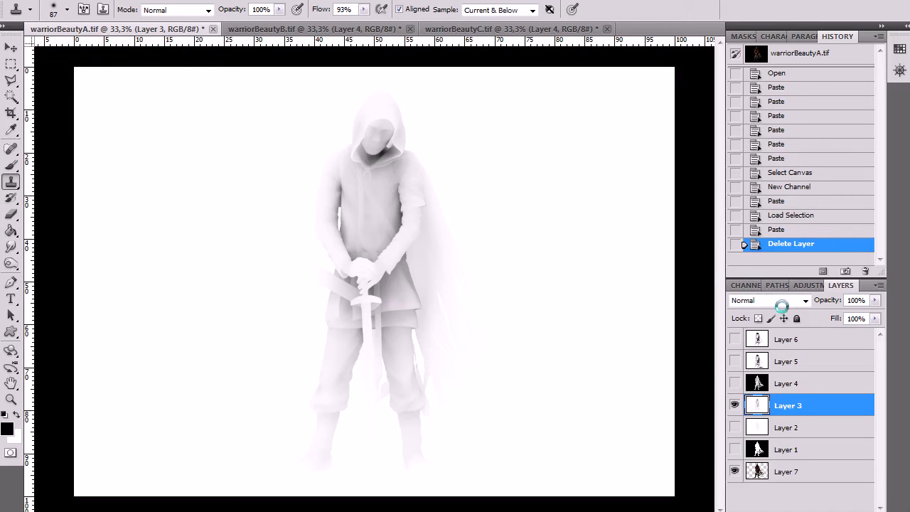
pyautogui.click(800, 300)
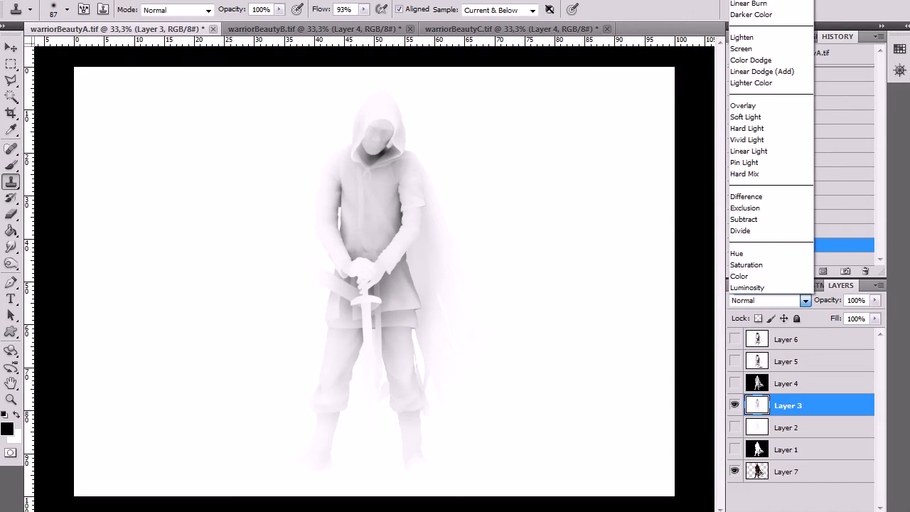
pyautogui.click(737, 0)
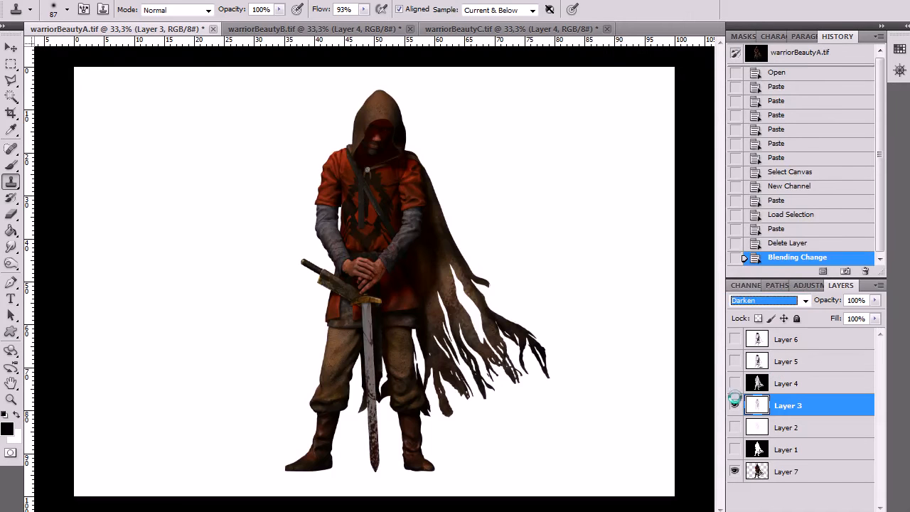
# Compare the warrior with and without the Layer 3 ambient occlusion pass by switching its visibility repeatedly
pyautogui.click(736, 405)
pyautogui.click(736, 405)
pyautogui.click(736, 404)
pyautogui.click(737, 404)
pyautogui.click(738, 404)
pyautogui.click(737, 404)
pyautogui.click(736, 403)
pyautogui.click(736, 404)
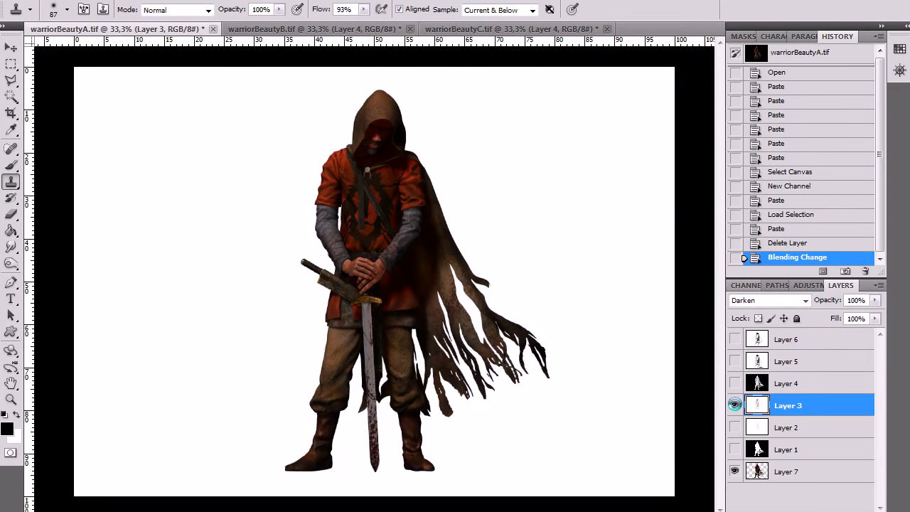
pyautogui.click(735, 405)
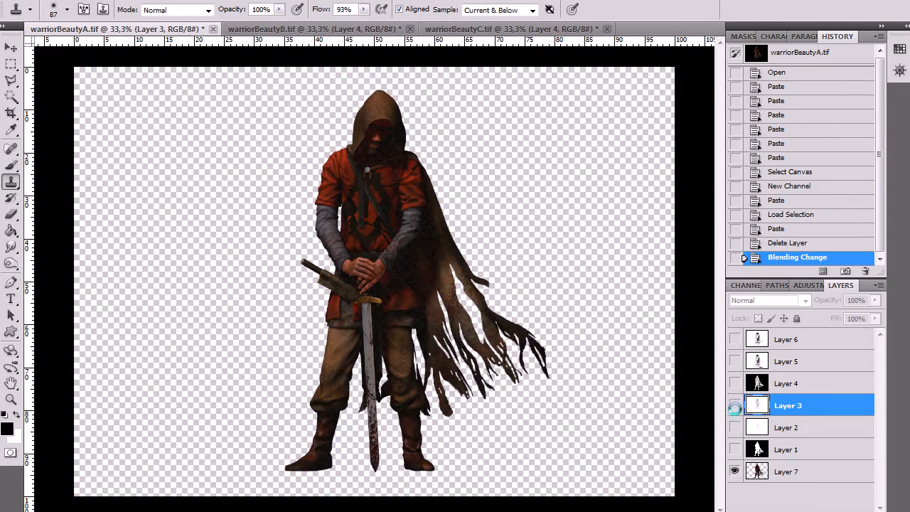
pyautogui.click(734, 405)
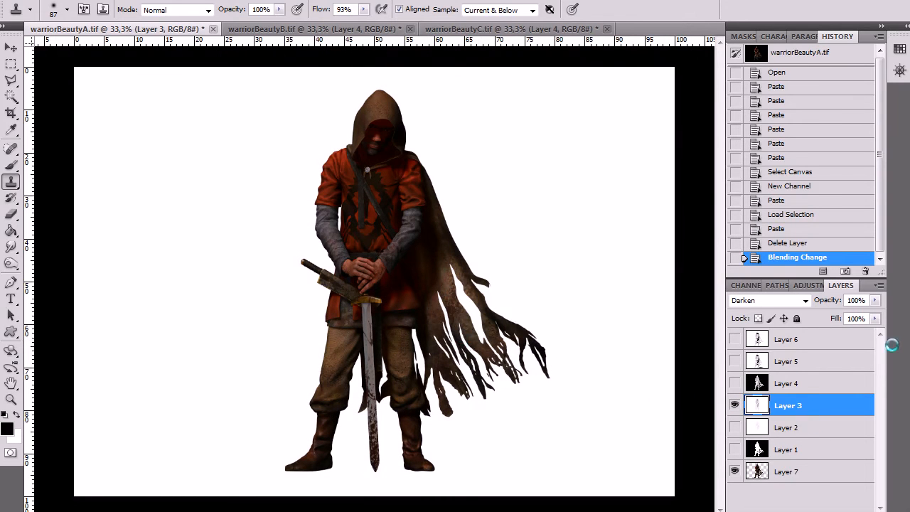
# Set the blending mode of the ambient occlusion Layer 3 to Multiply
pyautogui.click(803, 300)
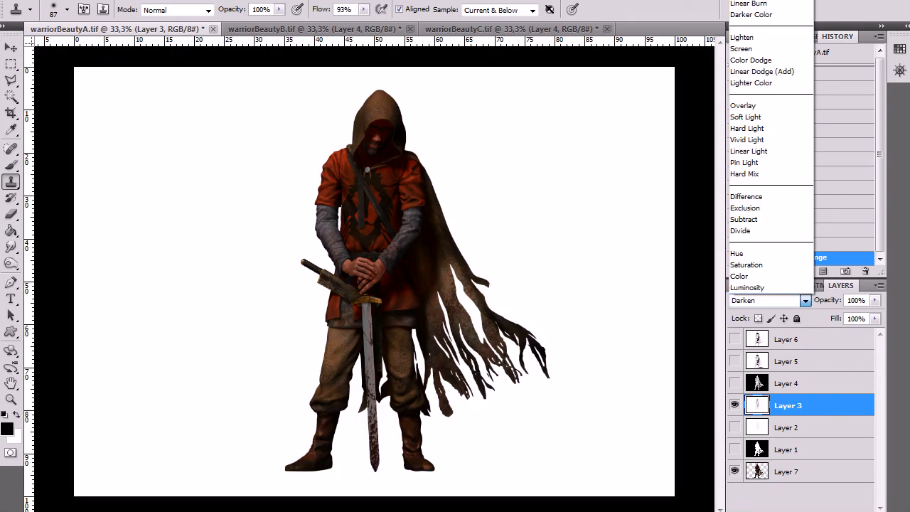
pyautogui.click(743, 0)
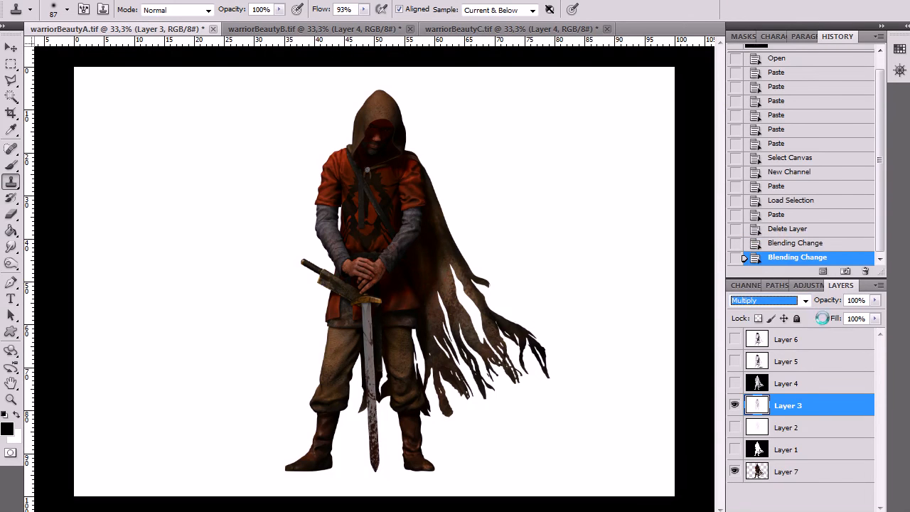
# Compare the warrior with and without the Layer 3 ambient occlusion pass, and set Layer 3's opacity to 71%
pyautogui.click(736, 403)
pyautogui.click(735, 403)
pyautogui.click(736, 403)
pyautogui.click(736, 403)
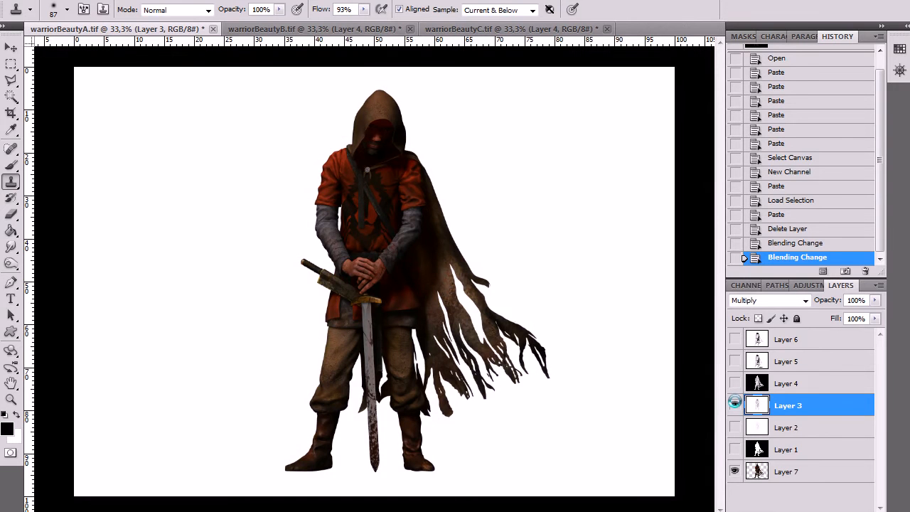
pyautogui.click(876, 300)
pyautogui.moveTo(873, 318); pyautogui.dragTo(848, 318)
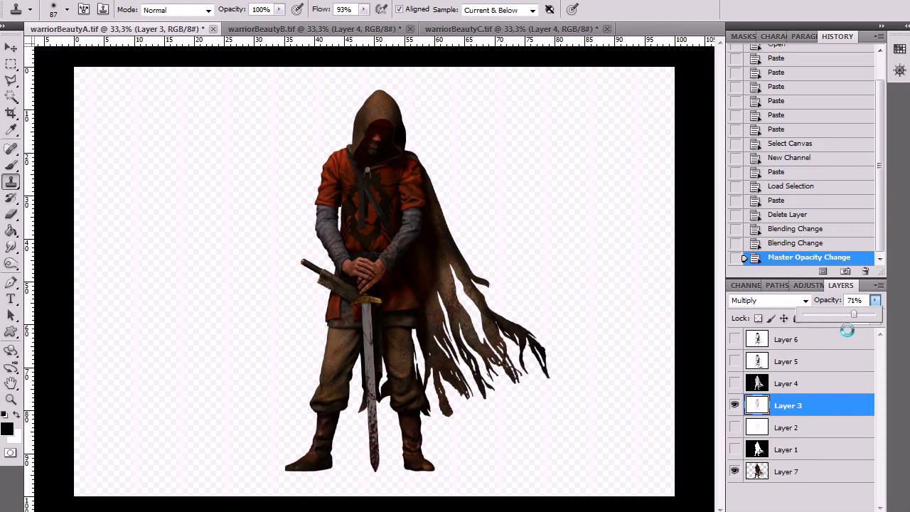
# Delete the hidden Layer 2 from the layer stack
pyautogui.click(800, 384)
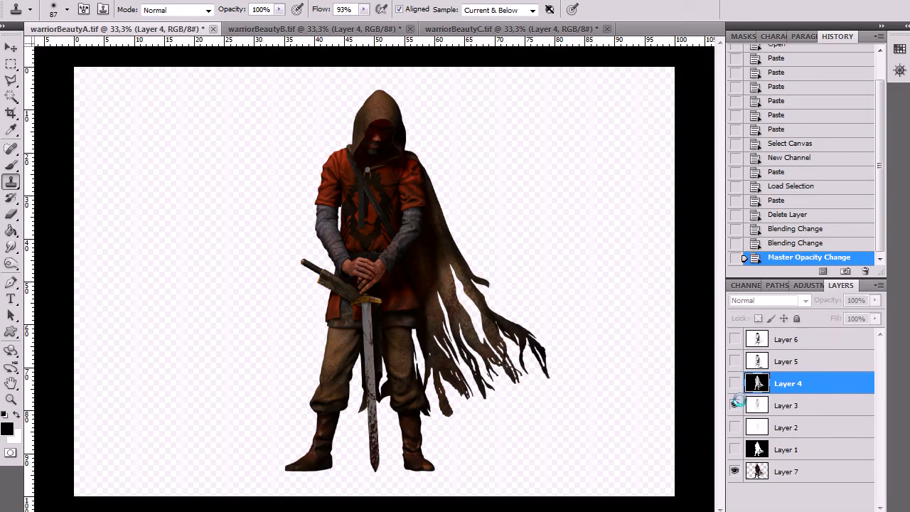
pyautogui.click(807, 430)
pyautogui.click(865, 511)
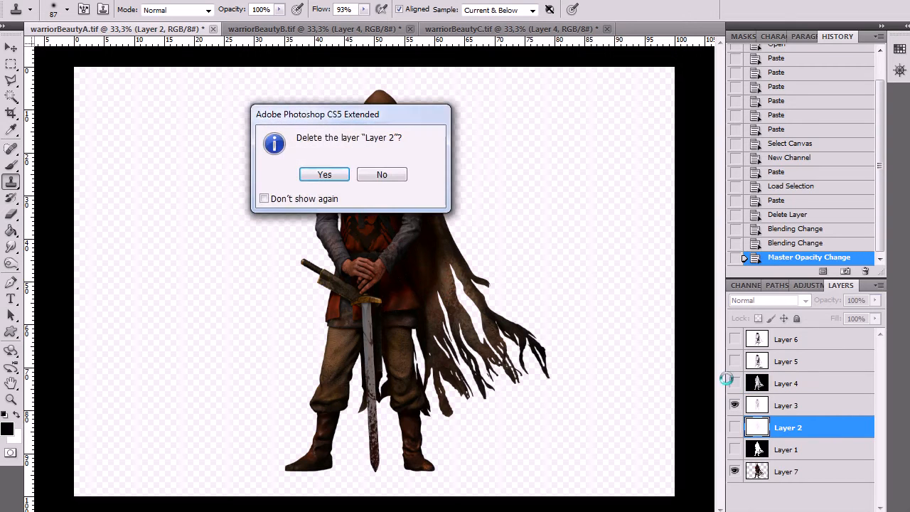
pyautogui.click(331, 174)
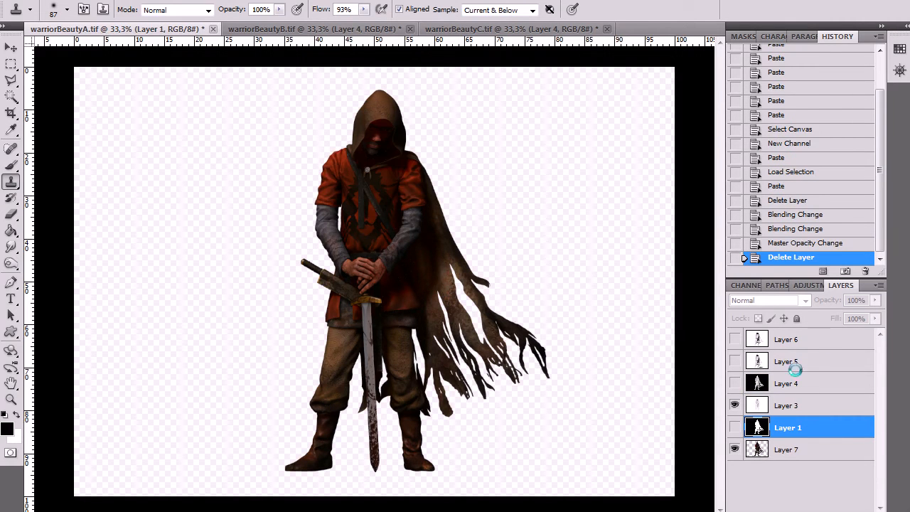
# Preview Layer 4 briefly, show the ambient occlusion pass with floor shadow on Layer 5, and set its blending mode to Multiply
pyautogui.click(735, 383)
pyautogui.click(735, 383)
pyautogui.click(802, 362)
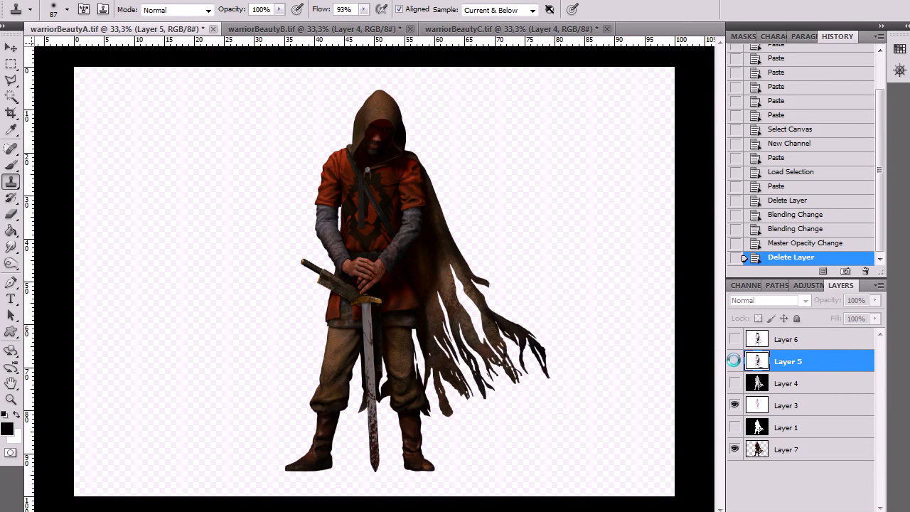
pyautogui.click(734, 361)
pyautogui.click(758, 298)
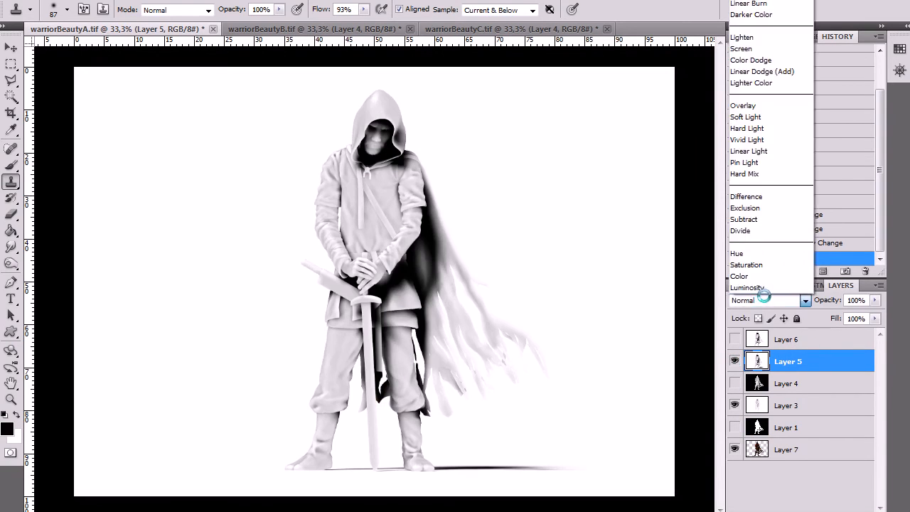
pyautogui.click(745, 1)
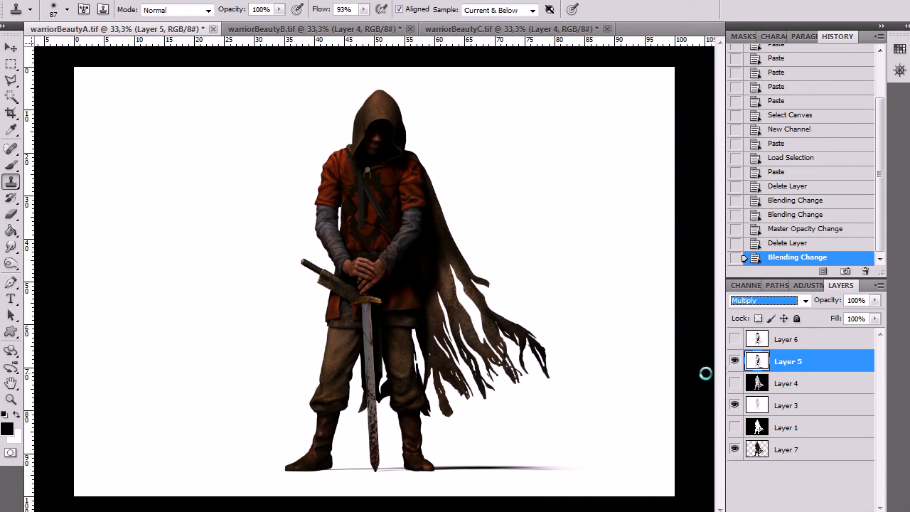
# Check the effect of Layer 5 on the warrior and set its opacity to 51%
pyautogui.click(733, 361)
pyautogui.click(874, 300)
pyautogui.moveTo(874, 318); pyautogui.dragTo(838, 328)
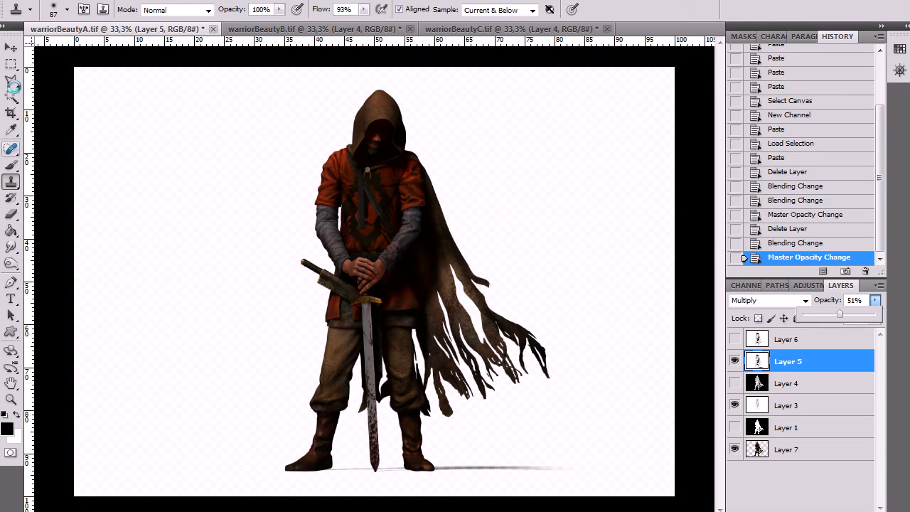
# Crop the canvas to a portrait format around the warrior, keeping its full height and the cape
pyautogui.click(11, 113)
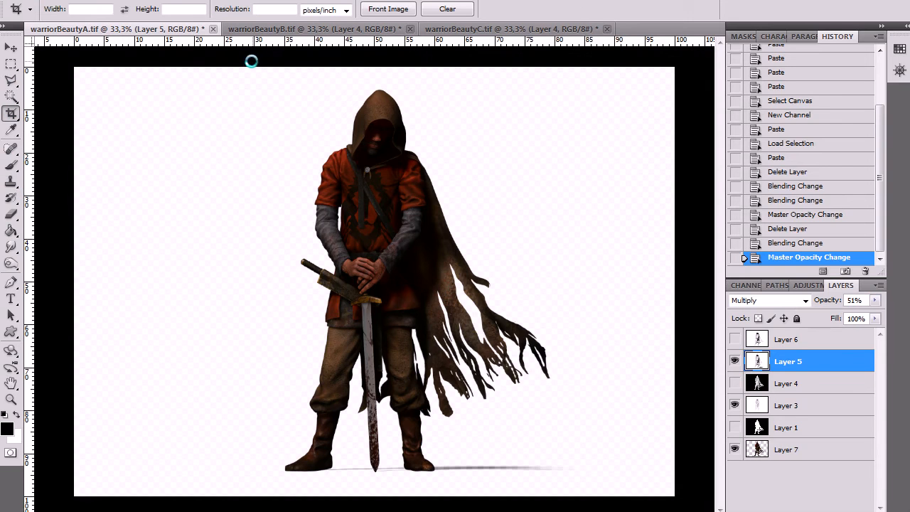
pyautogui.moveTo(250, 59); pyautogui.dragTo(570, 496)
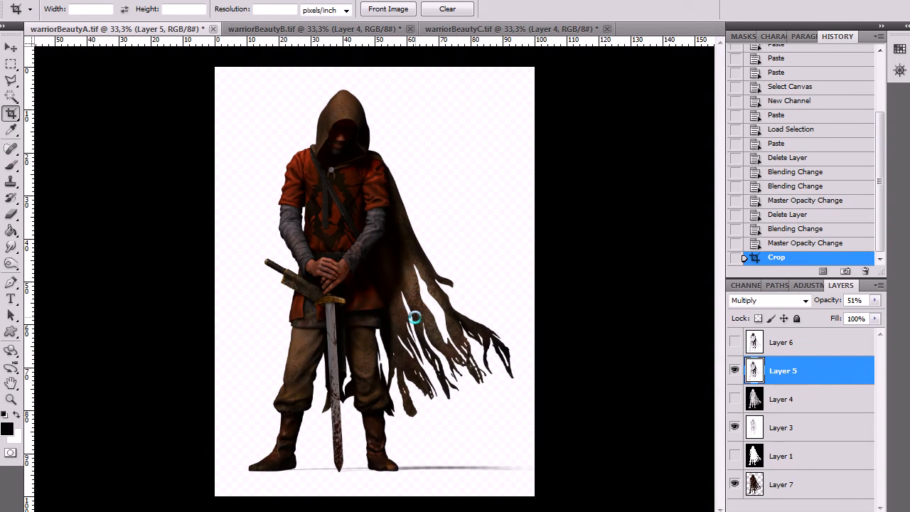
# Add a new layer beneath the warrior on Layer 7 and fill it with a vertical gradient from brown at the floor to black above
pyautogui.click(828, 486)
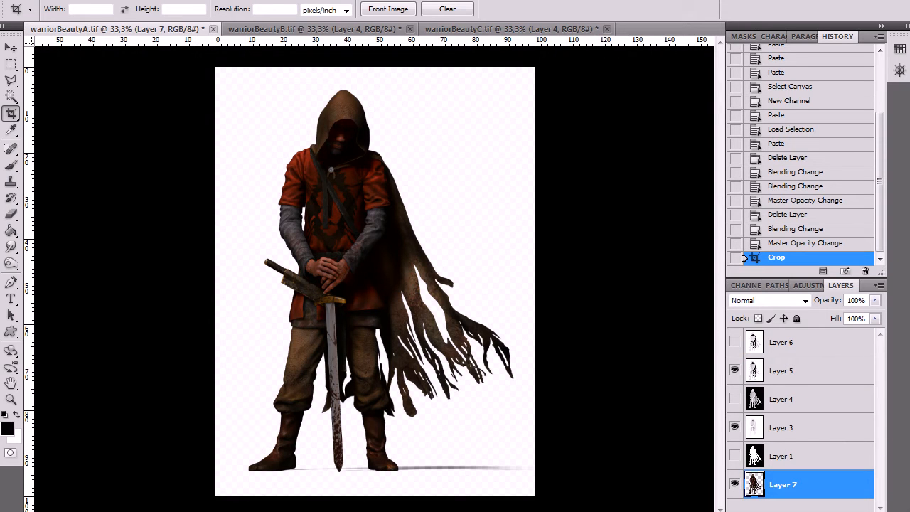
pyautogui.hotkey('ctrl', 'shift', 'alt', 'n')
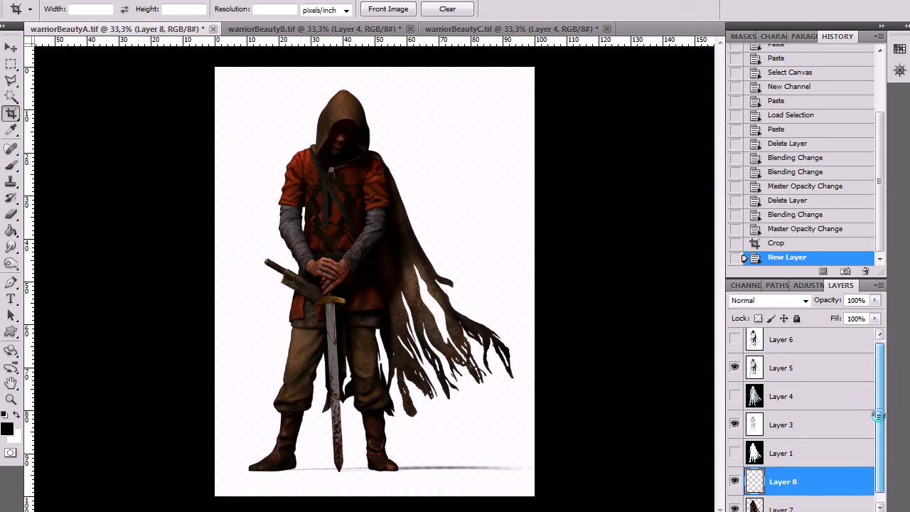
pyautogui.moveTo(811, 500); pyautogui.dragTo(845, 492)
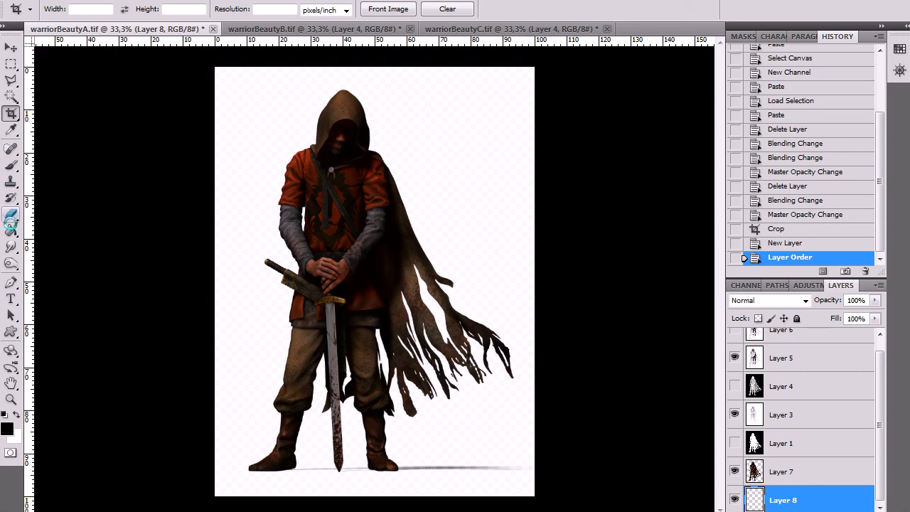
pyautogui.moveTo(11, 230)
pyautogui.mouseDown()
pyautogui.moveTo(60, 239)
pyautogui.moveTo(53, 232)
pyautogui.mouseUp()
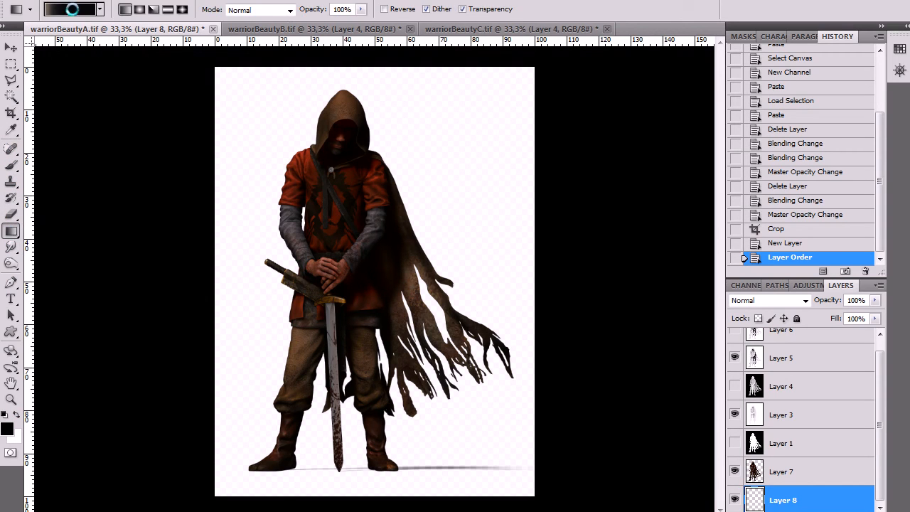
pyautogui.moveTo(359, 492); pyautogui.dragTo(340, 72)
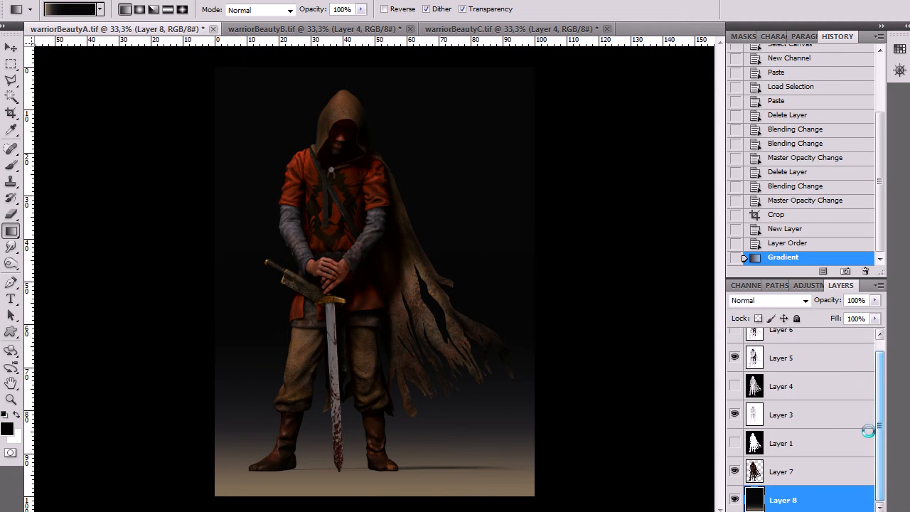
# Add a new layer above the gradient background, fill it with black and render Clouds on it
pyautogui.hotkey('ctrl', 'shift', 'alt', 'n')
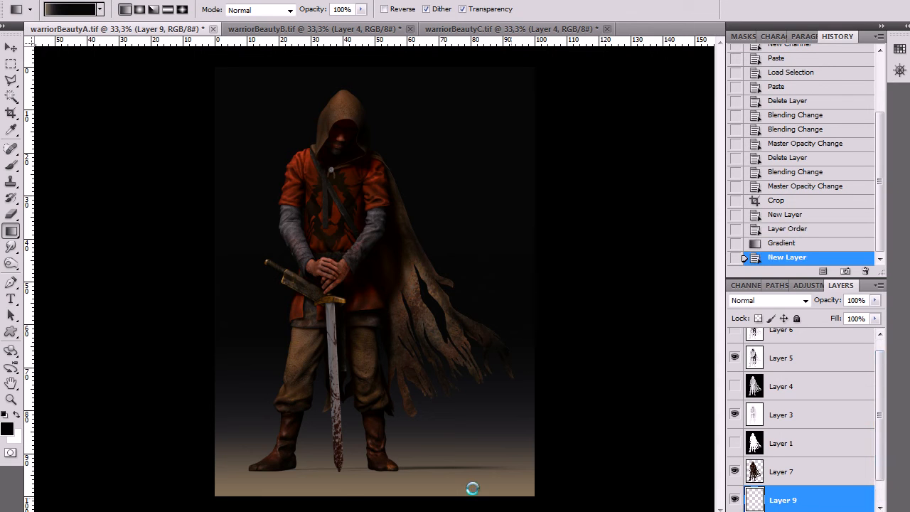
pyautogui.moveTo(12, 230); pyautogui.dragTo(60, 244)
pyautogui.click(243, 186)
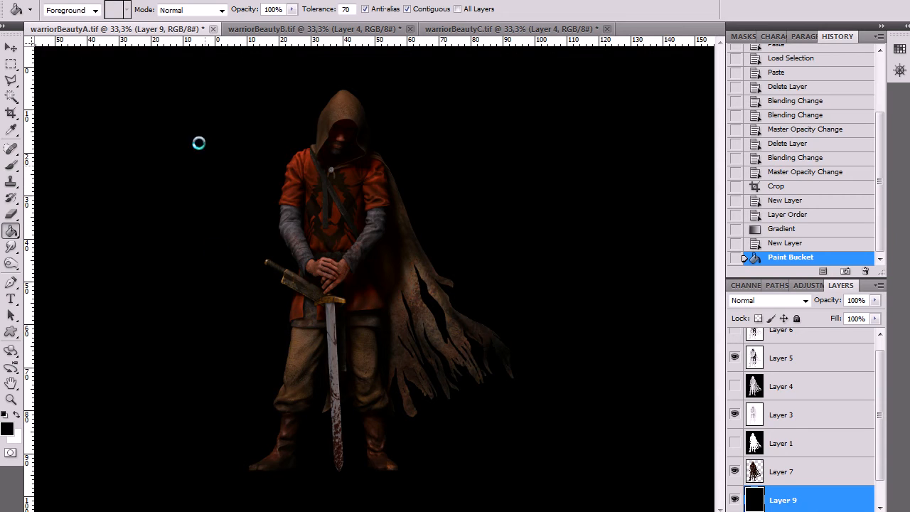
pyautogui.click(165, 0)
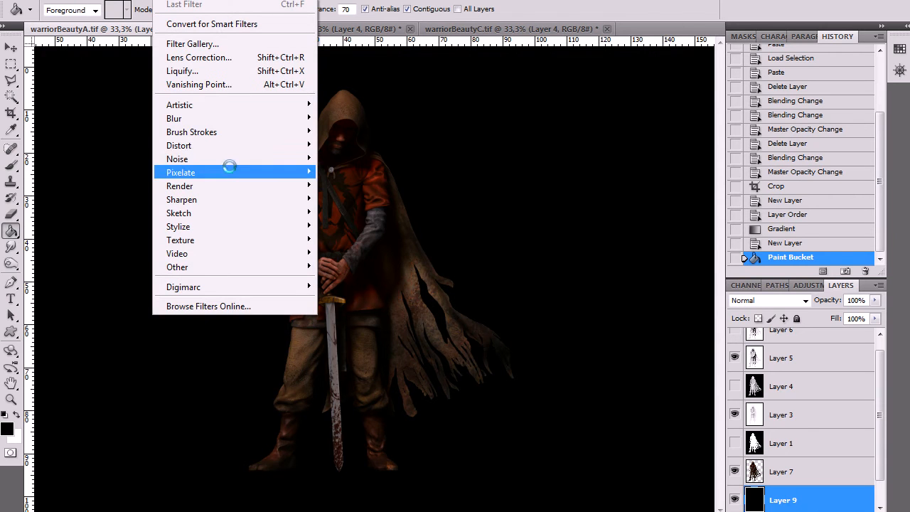
pyautogui.moveTo(230, 161)
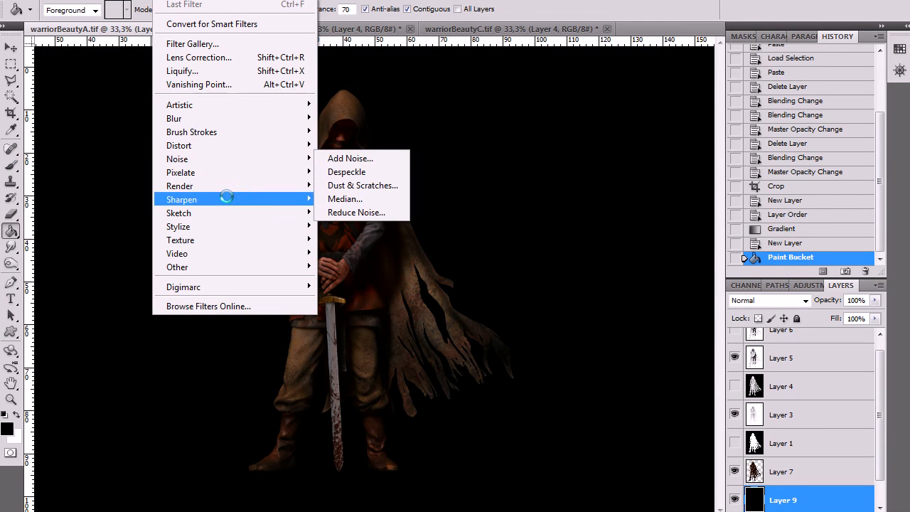
pyautogui.moveTo(223, 184)
pyautogui.click(368, 185)
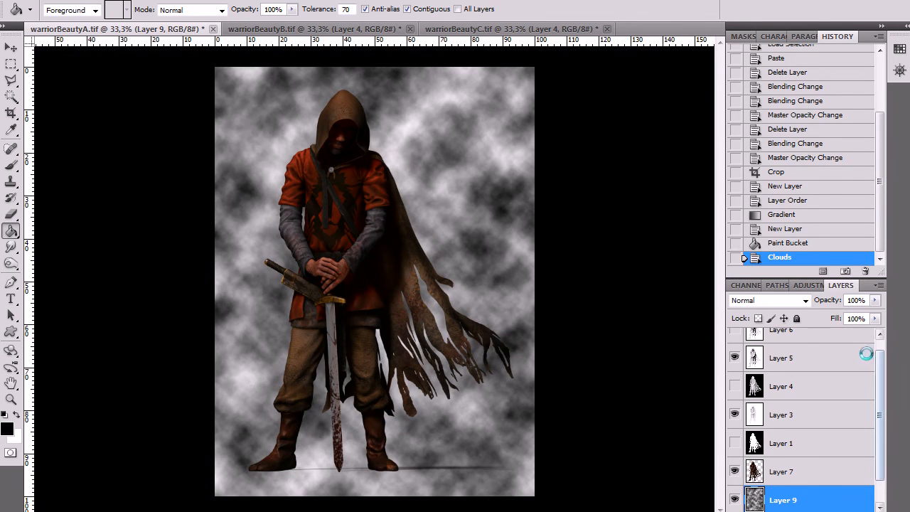
# Try successive blending modes on the clouds layer and set it to Overlay
pyautogui.click(775, 300)
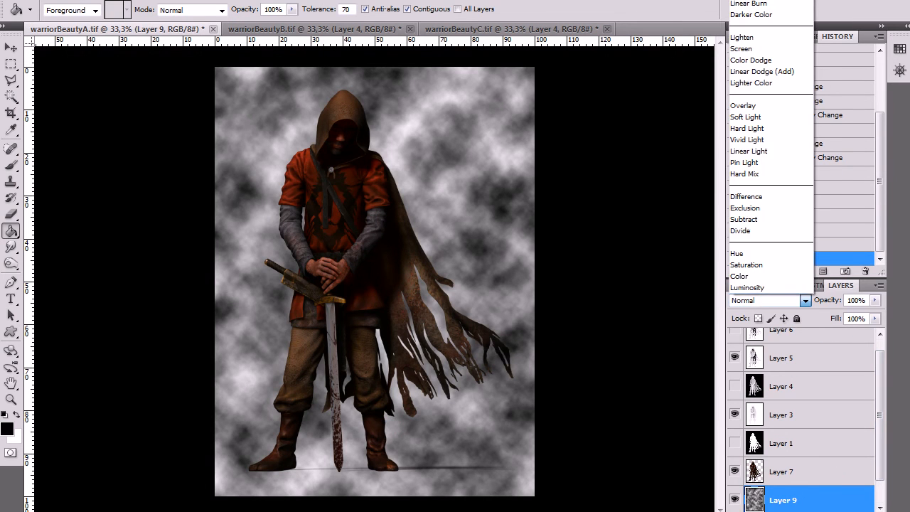
pyautogui.click(740, 16)
pyautogui.press('Down')
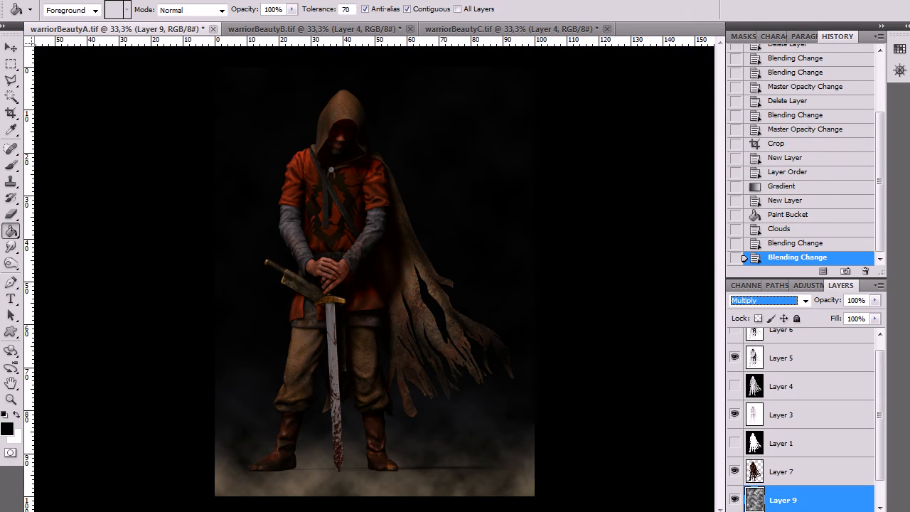
pyautogui.press('Down')
pyautogui.press('Down')
pyautogui.press('Down')
pyautogui.press('Down')
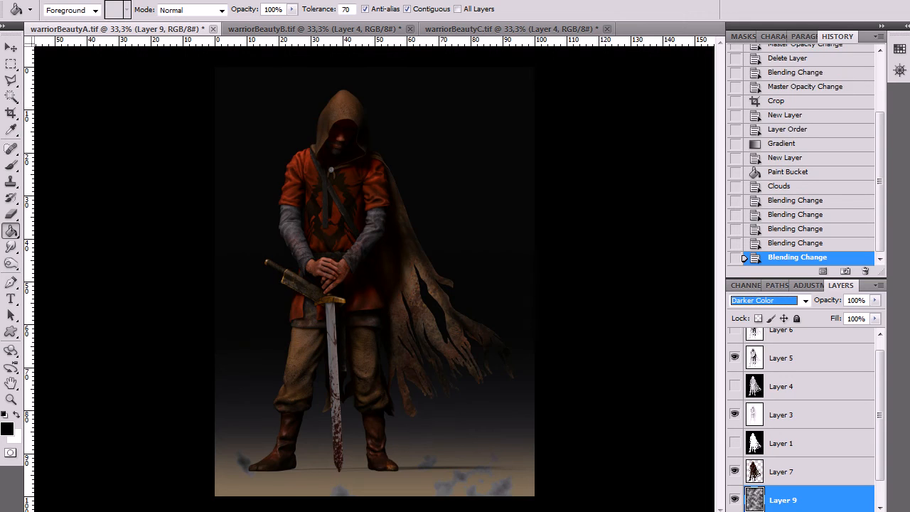
pyautogui.press('Down')
pyautogui.press('Down')
pyautogui.press('Down')
pyautogui.press('Down')
pyautogui.press('Down')
pyautogui.press('Up')
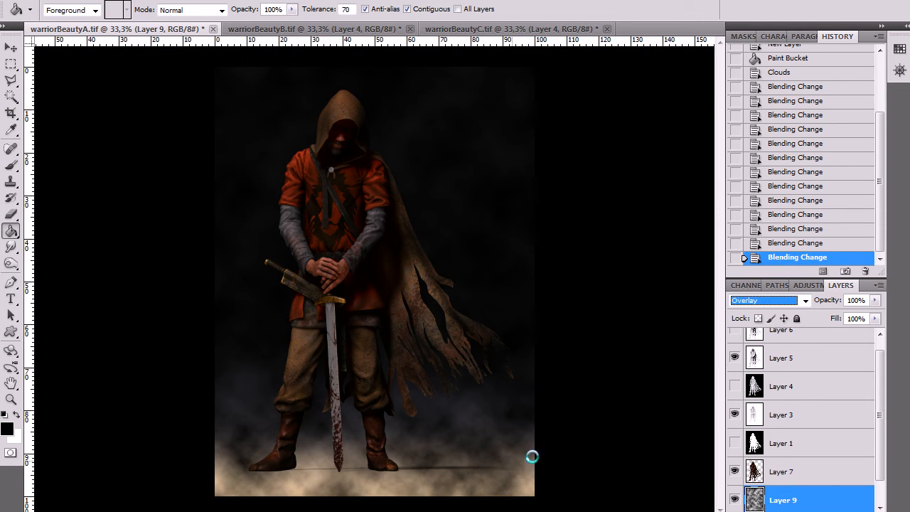
# Delete the clouds layer, Layer 9, above the gradient background
pyautogui.scroll(-1, 826, 477)
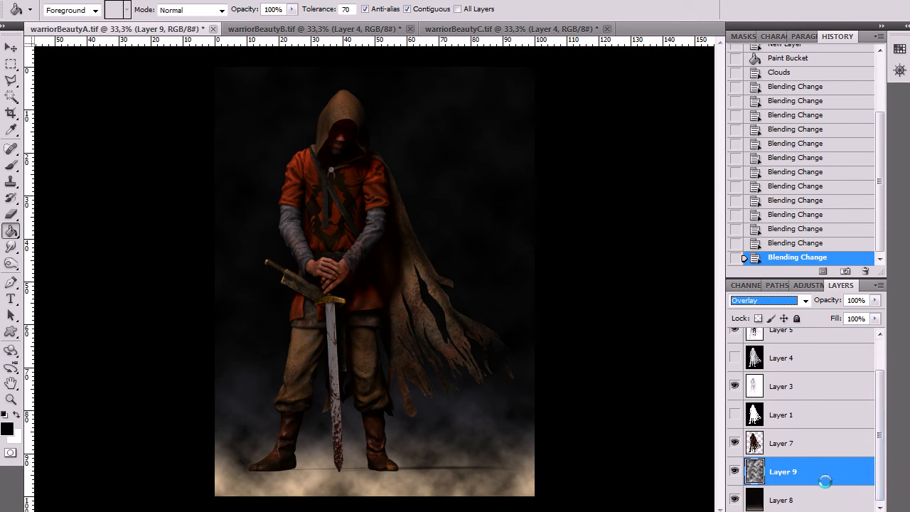
pyautogui.click(798, 492)
pyautogui.click(807, 468)
pyautogui.click(865, 511)
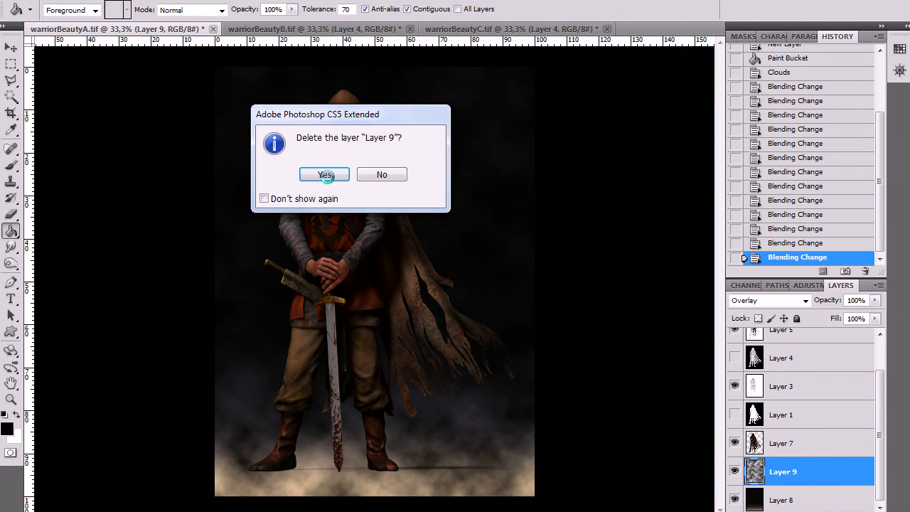
pyautogui.click(325, 172)
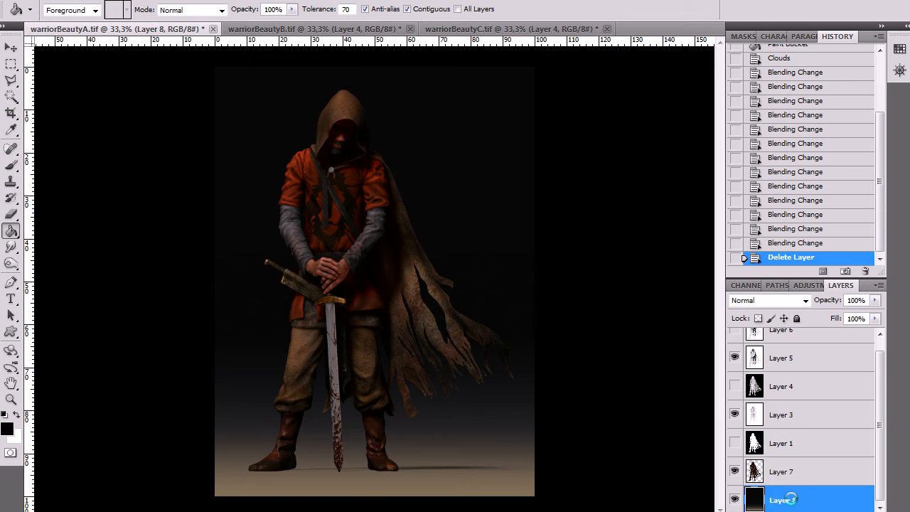
# Change the custom gradient's colour stop at location 0% to a dark grey
pyautogui.moveTo(879, 430)
pyautogui.mouseDown()
pyautogui.moveTo(878, 415)
pyautogui.moveTo(882, 442)
pyautogui.mouseUp()
pyautogui.moveTo(10, 231); pyautogui.dragTo(54, 229)
pyautogui.click(75, 10)
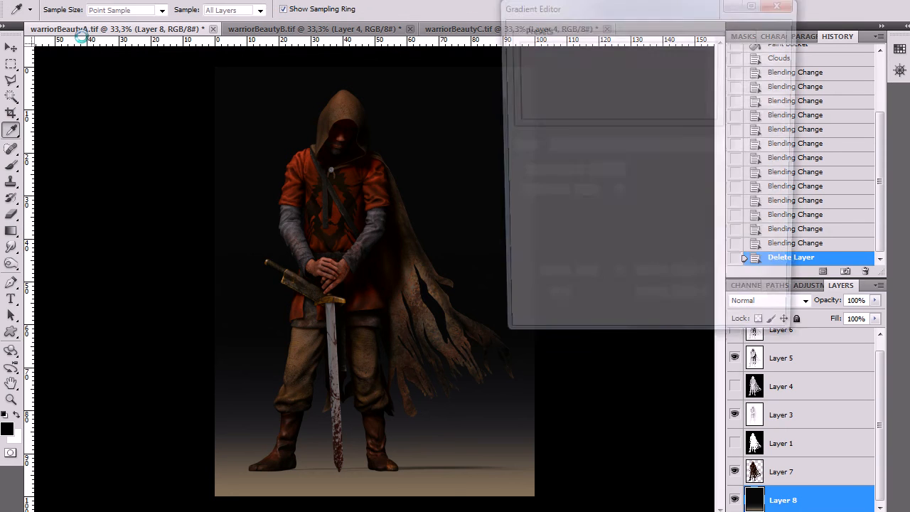
pyautogui.click(515, 247)
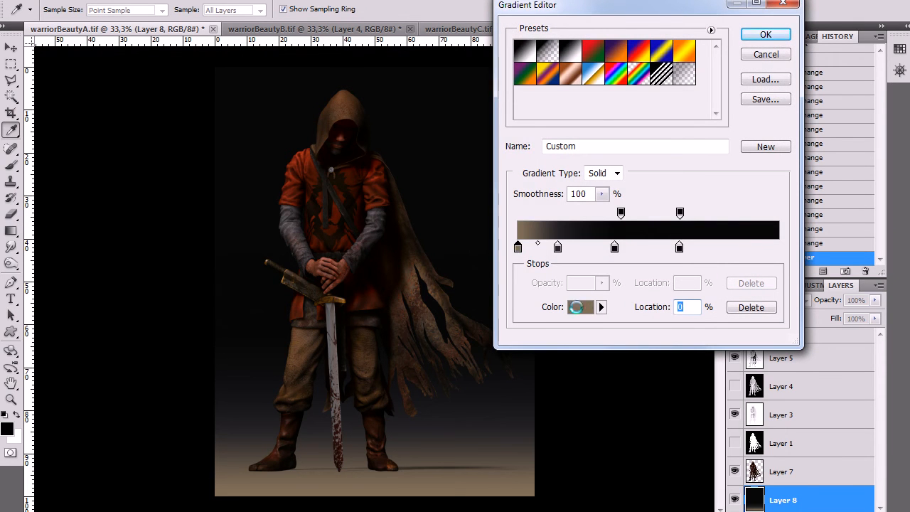
pyautogui.click(580, 307)
pyautogui.moveTo(579, 132); pyautogui.dragTo(547, 170)
pyautogui.click(846, 29)
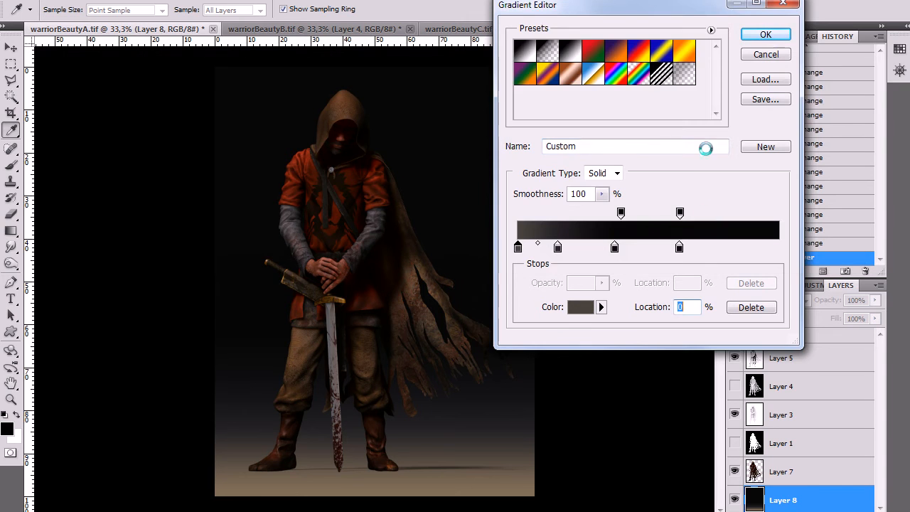
pyautogui.click(757, 34)
# Try the recoloured gradient over the full height of background Layer 8, and undo it
pyautogui.moveTo(350, 495); pyautogui.dragTo(350, 64)
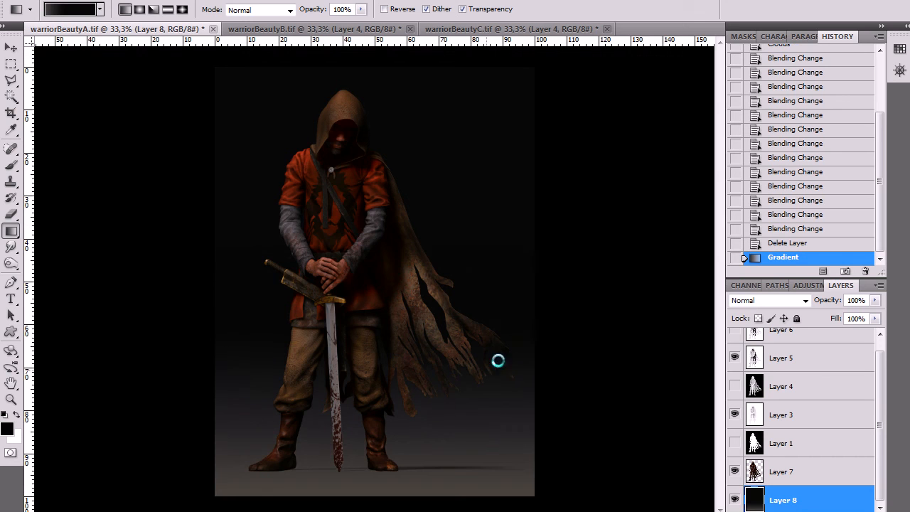
pyautogui.hotkey('ctrl', 'z')
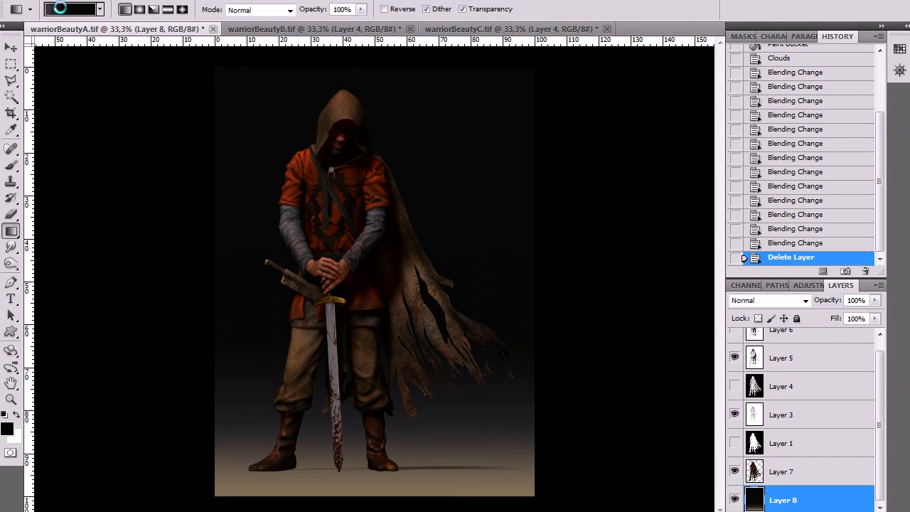
# Move the gradient's second colour stop to location 10% and refill background Layer 8 vertically from the warrior's feet up past his hood
pyautogui.click(69, 9)
pyautogui.moveTo(556, 247); pyautogui.dragTo(544, 248)
pyautogui.click(766, 35)
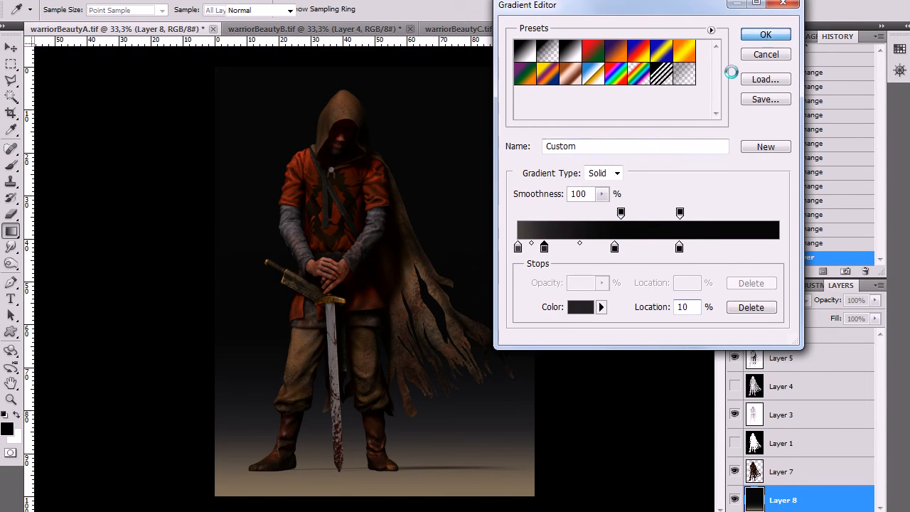
pyautogui.moveTo(346, 451); pyautogui.dragTo(347, 85)
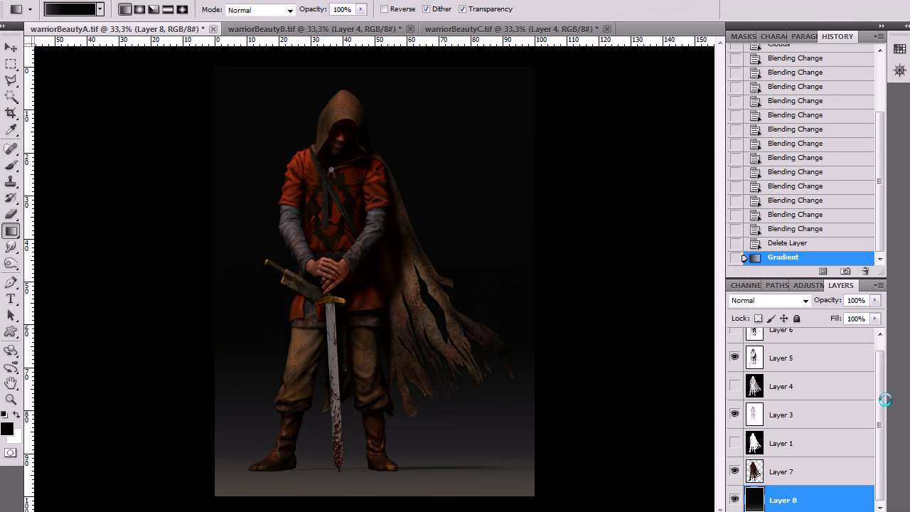
# Select splatter Layer 11 in the background and toggle its visibility off and on to examine its effect
pyautogui.scroll(1, 885, 399)
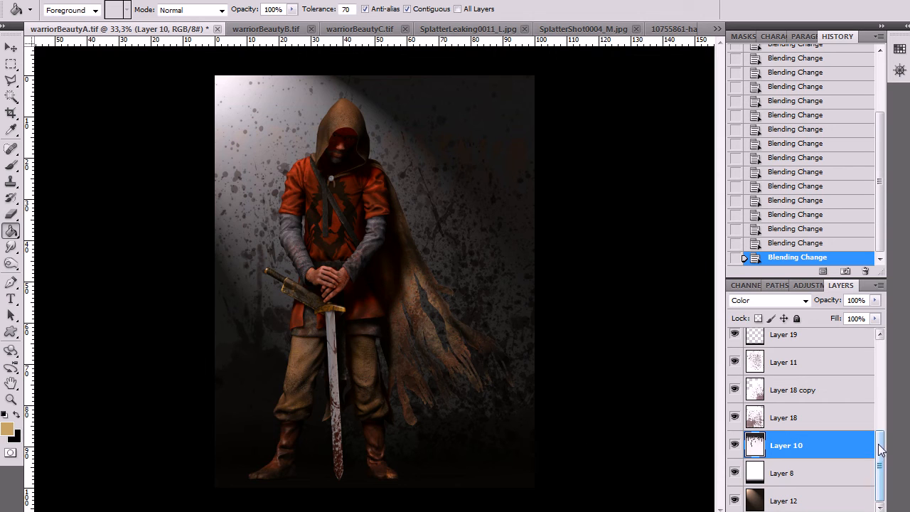
pyautogui.moveTo(881, 473); pyautogui.dragTo(880, 441)
pyautogui.click(791, 445)
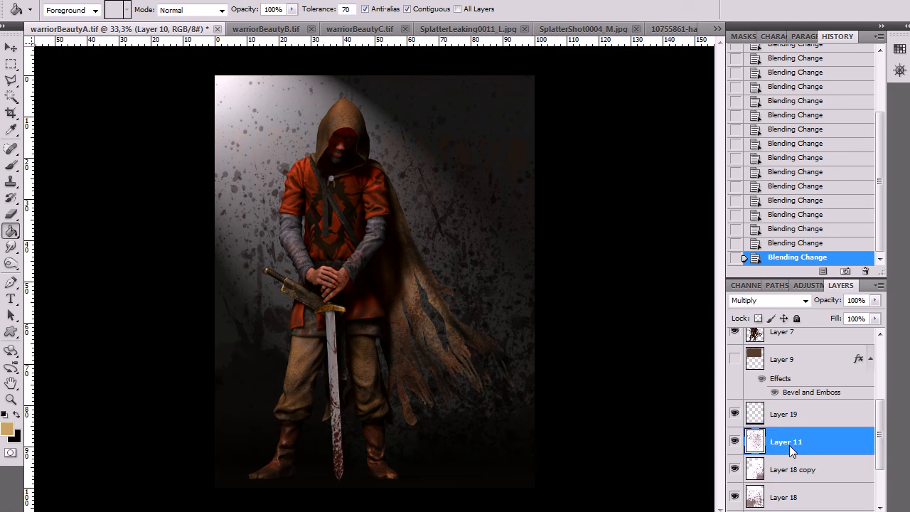
pyautogui.click(734, 441)
pyautogui.click(734, 441)
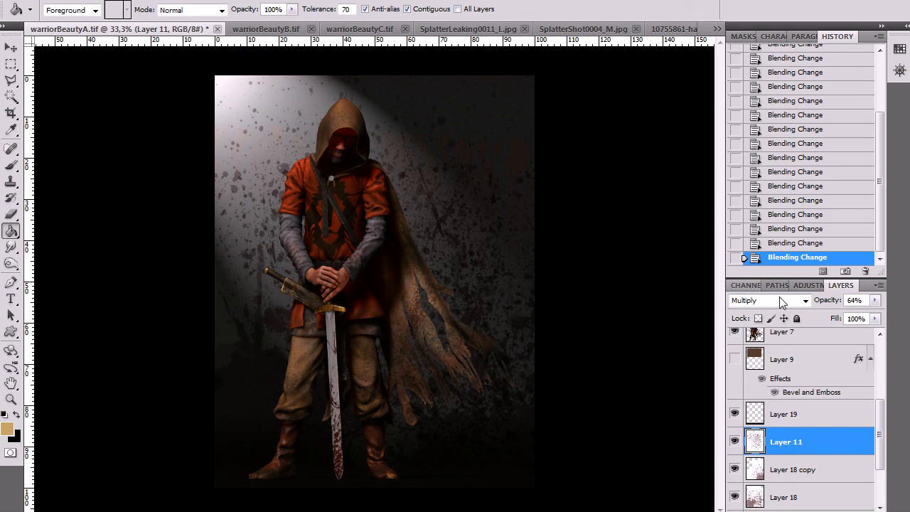
# Toggle the visibility of splatter layers Layer 18 copy and Layer 18 to compare the background with and without them
pyautogui.moveTo(879, 414)
pyautogui.mouseDown()
pyautogui.moveTo(881, 429)
pyautogui.moveTo(880, 419)
pyautogui.mouseUp()
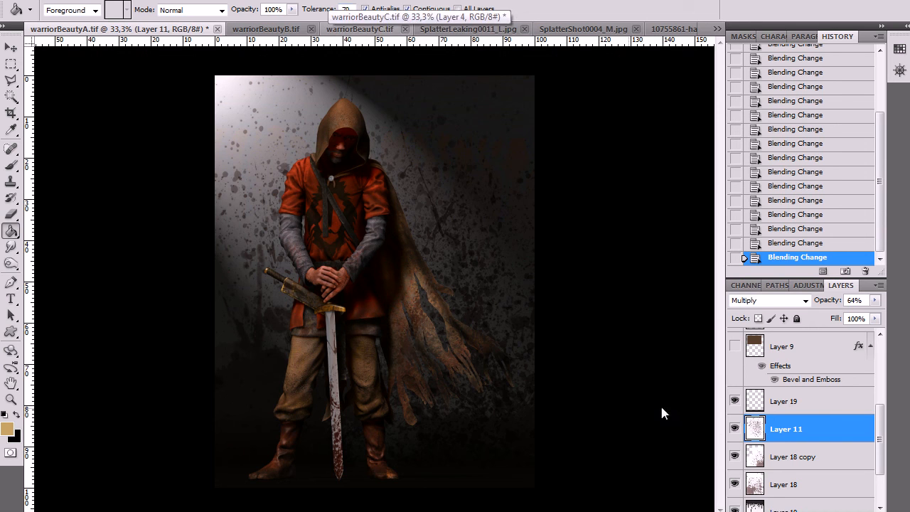
pyautogui.click(796, 458)
pyautogui.click(735, 455)
pyautogui.click(735, 455)
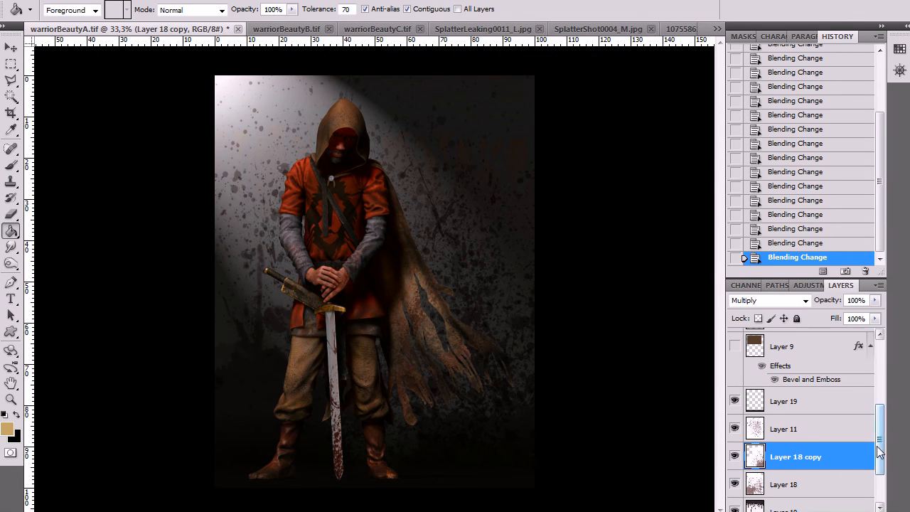
pyautogui.scroll(-2, 841, 473)
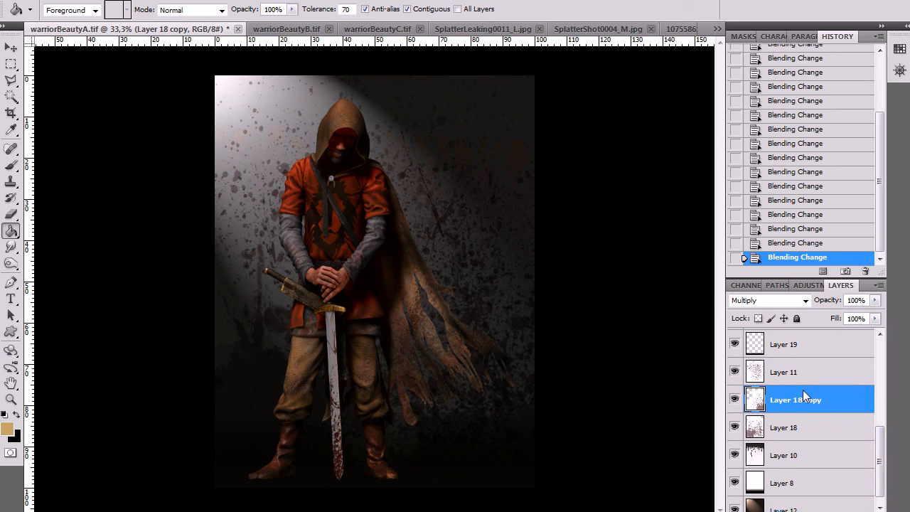
pyautogui.click(735, 427)
pyautogui.click(735, 427)
pyautogui.click(735, 427)
pyautogui.click(736, 426)
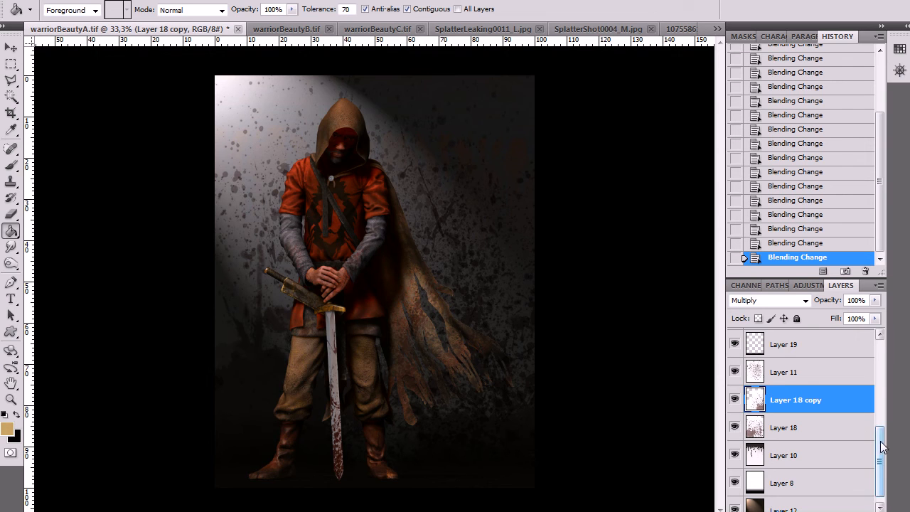
# Compare the background with Layer 10 hidden and shown, and select Layer 10 to check its Color blending
pyautogui.scroll(-1, 853, 448)
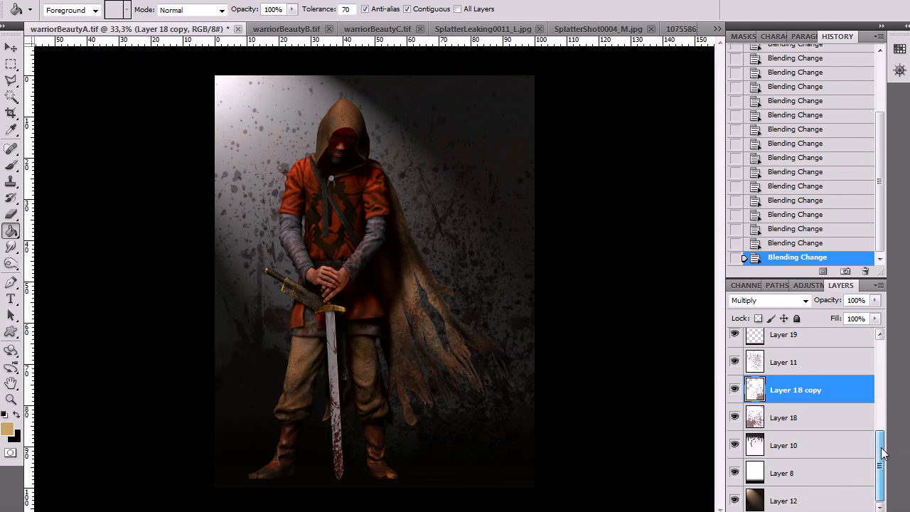
pyautogui.click(735, 444)
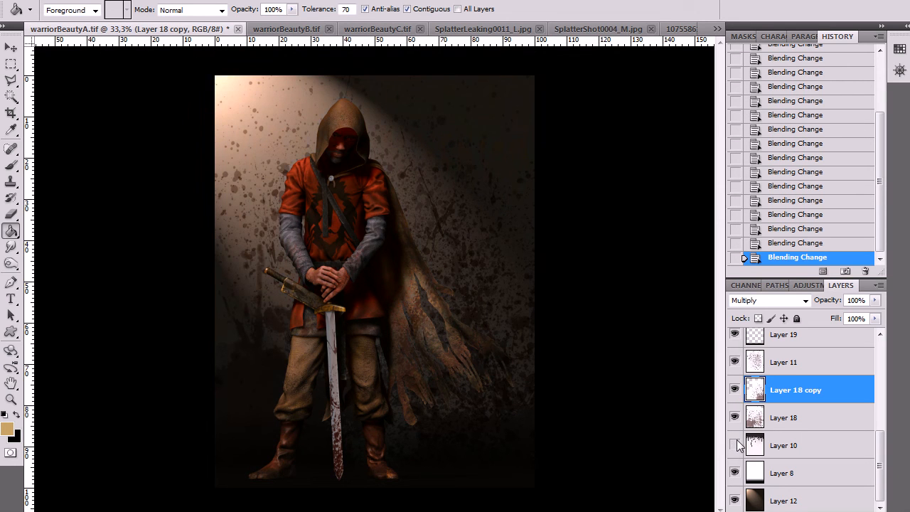
pyautogui.click(799, 455)
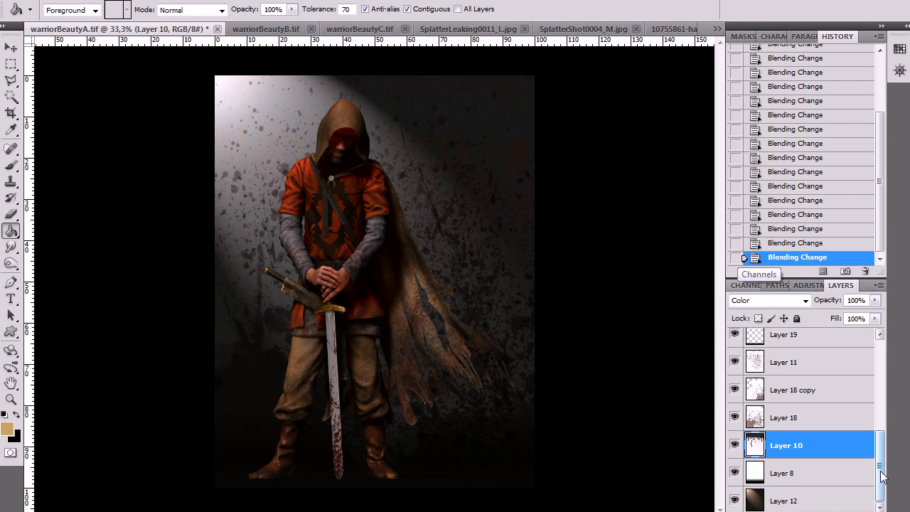
# Select Layer 8 and toggle its visibility repeatedly to examine how its Multiply blending darkens the floor area
pyautogui.click(803, 482)
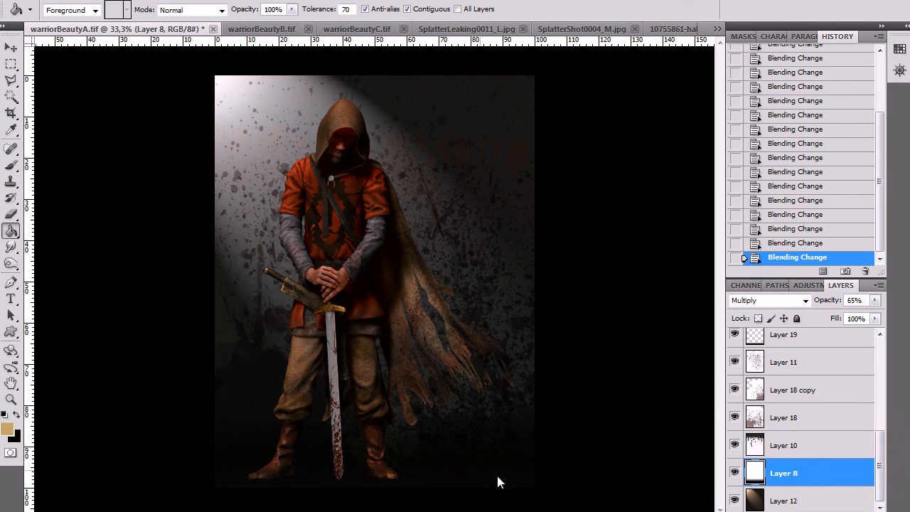
pyautogui.click(736, 474)
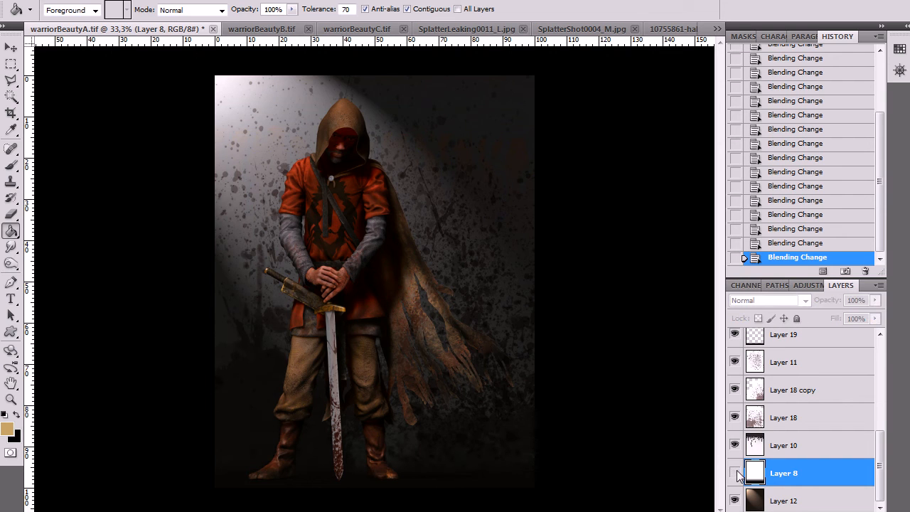
pyautogui.click(736, 474)
pyautogui.click(736, 474)
pyautogui.click(736, 474)
pyautogui.click(736, 474)
pyautogui.click(736, 474)
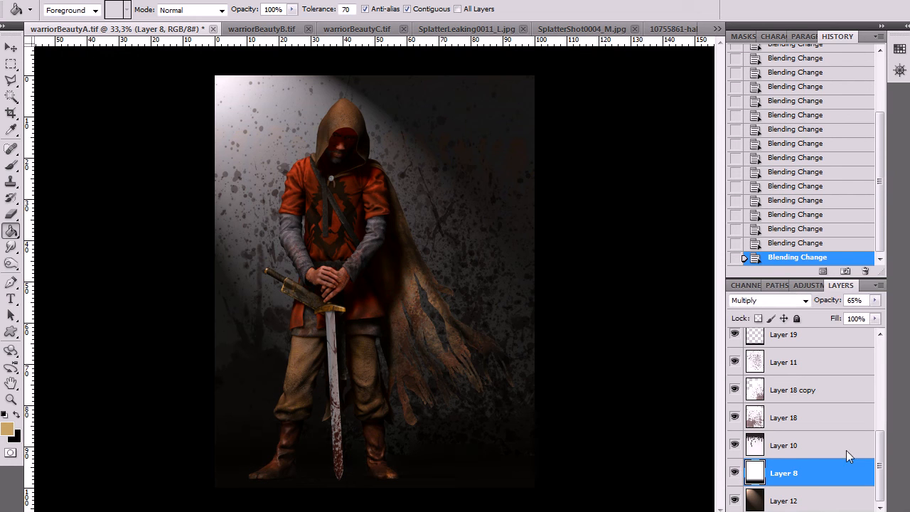
# Try the Lighting Effects filter with the Default spotlight on Layer 12, moving the light slightly
pyautogui.click(735, 501)
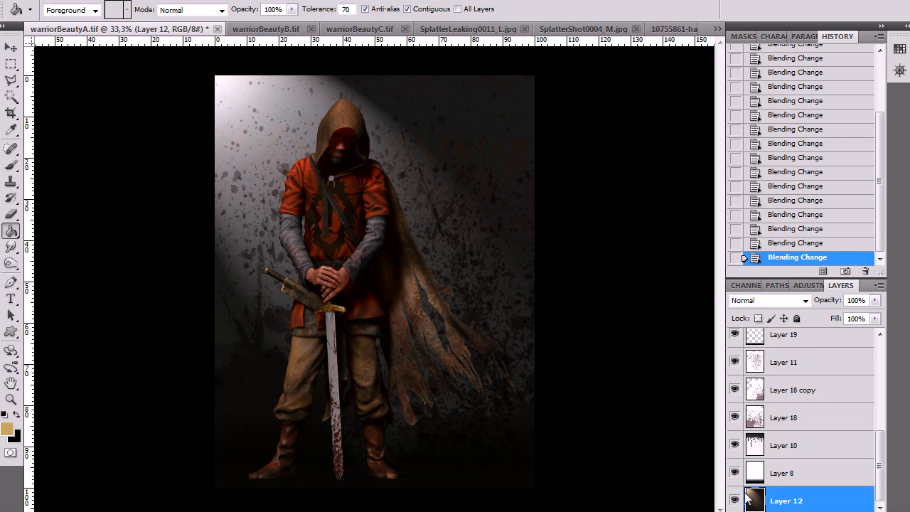
pyautogui.click(195, 2)
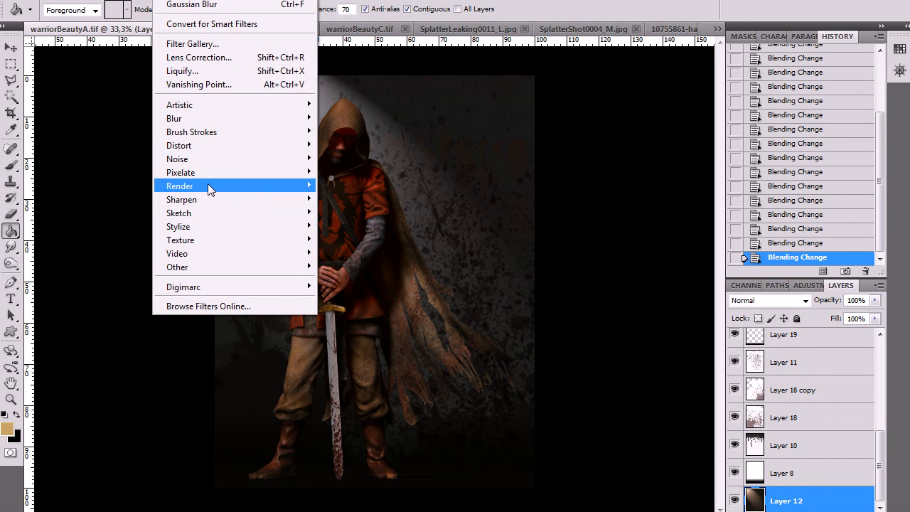
pyautogui.moveTo(208, 184)
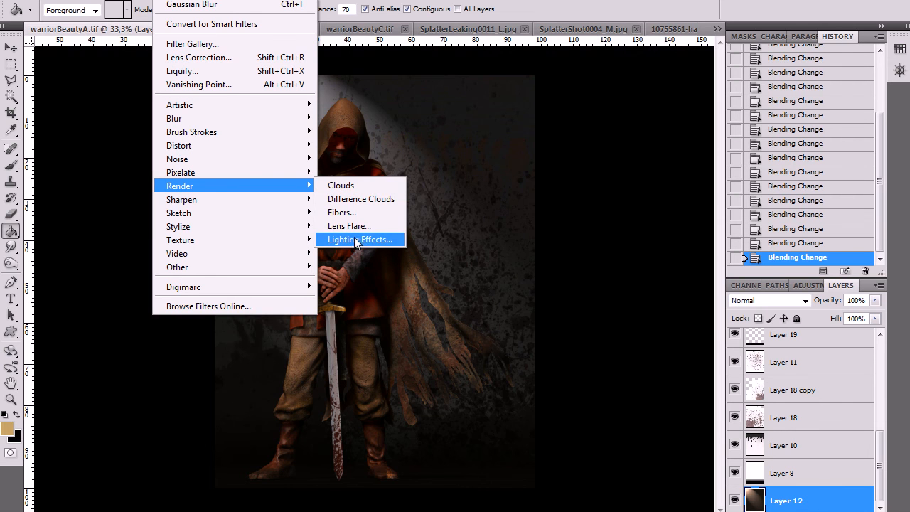
pyautogui.click(879, 448)
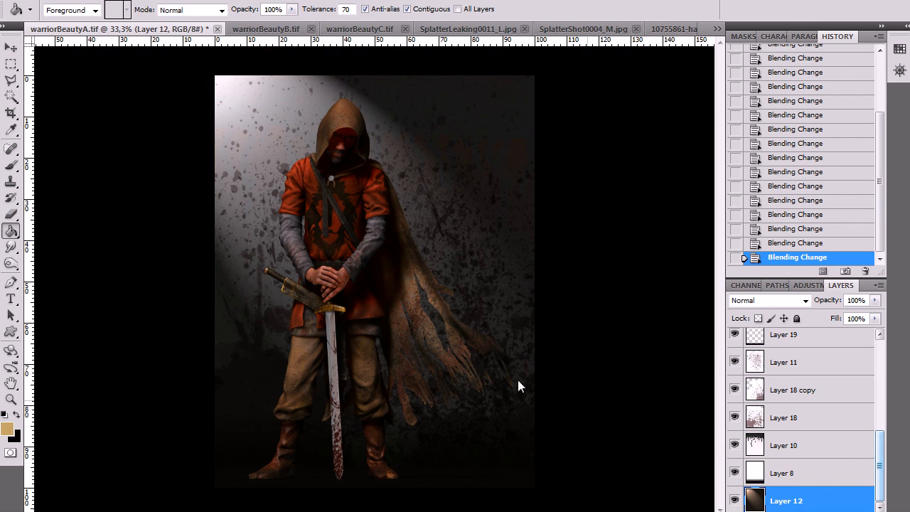
pyautogui.click(169, 3)
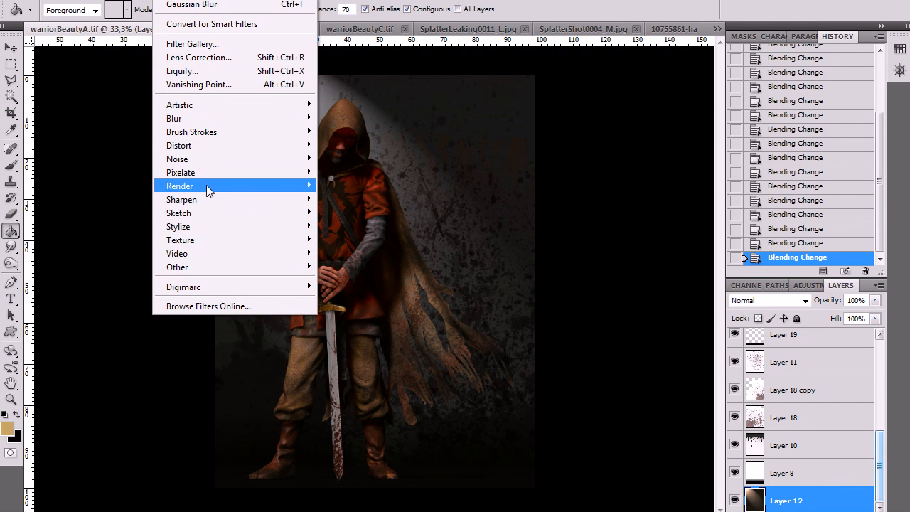
pyautogui.moveTo(208, 184)
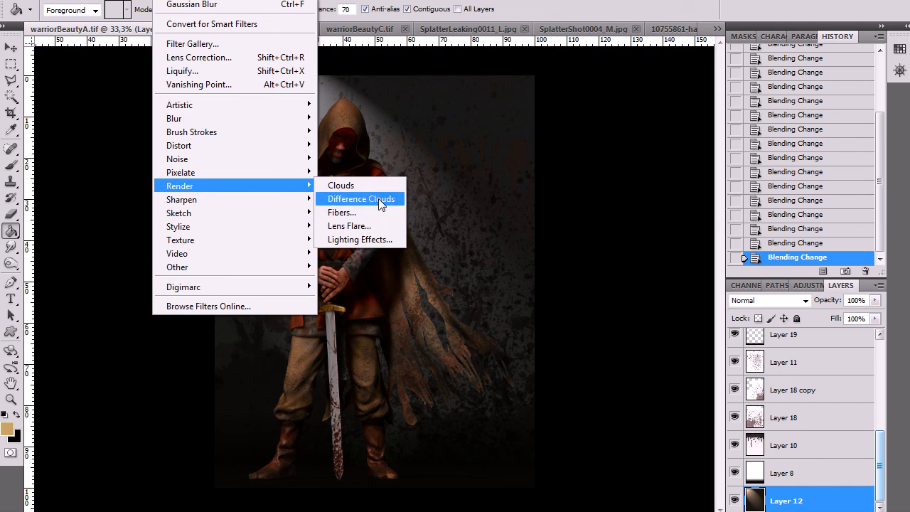
pyautogui.click(358, 239)
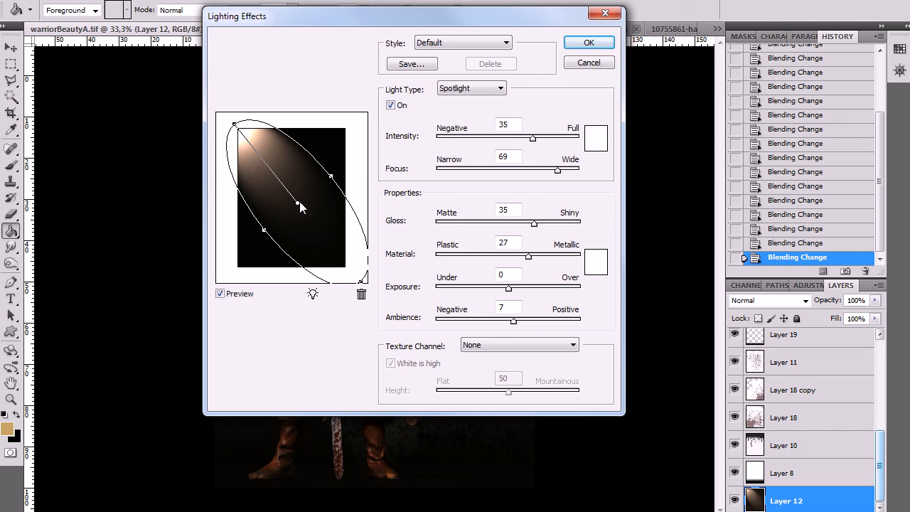
pyautogui.moveTo(298, 202); pyautogui.dragTo(321, 204)
pyautogui.click(589, 43)
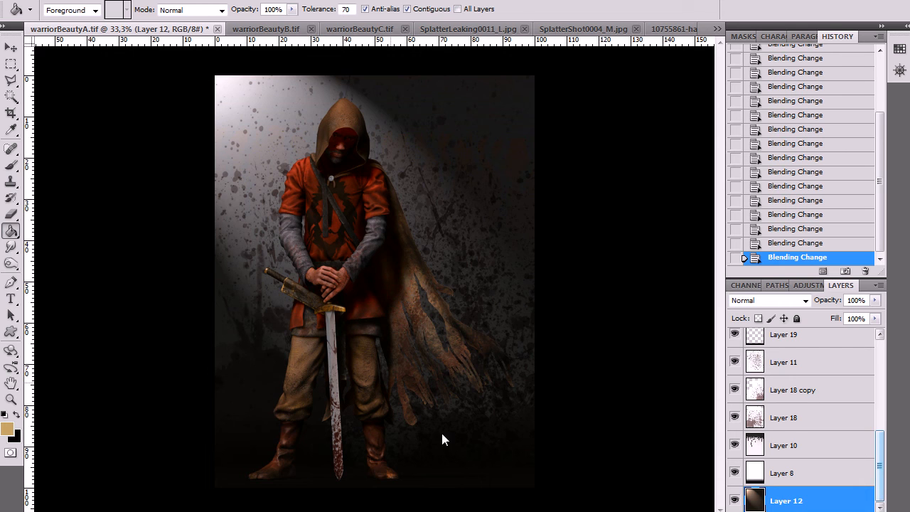
# Show the brown rectangle on Layer 9 behind the warrior and disable its layer effects
pyautogui.scroll(5, 881, 451)
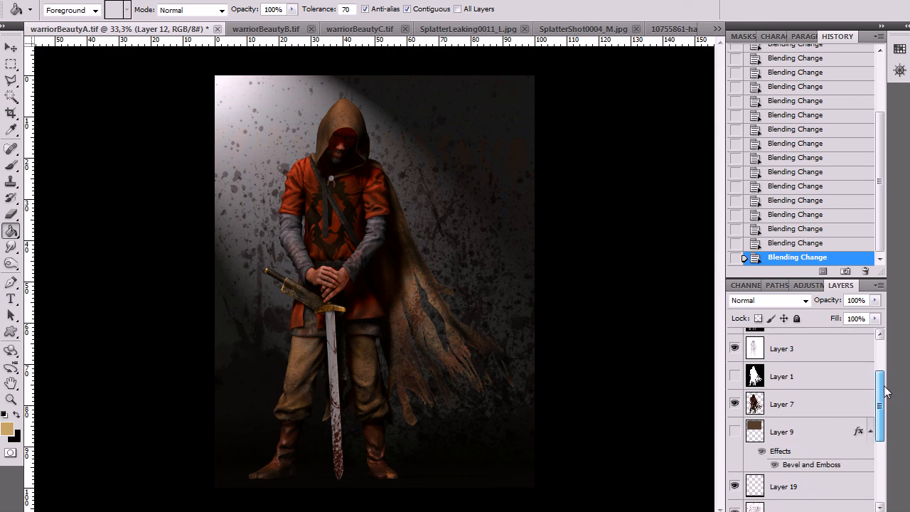
pyautogui.click(735, 442)
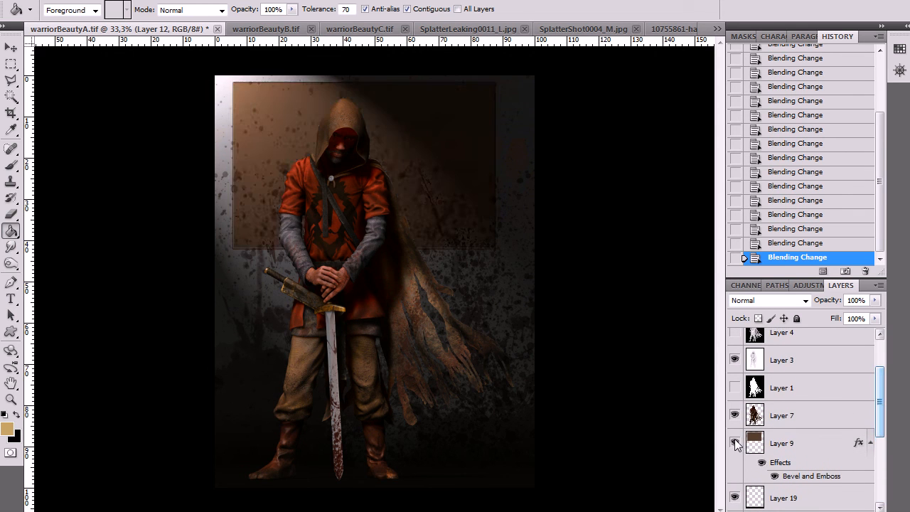
pyautogui.click(735, 443)
pyautogui.click(736, 443)
pyautogui.click(761, 463)
pyautogui.click(790, 441)
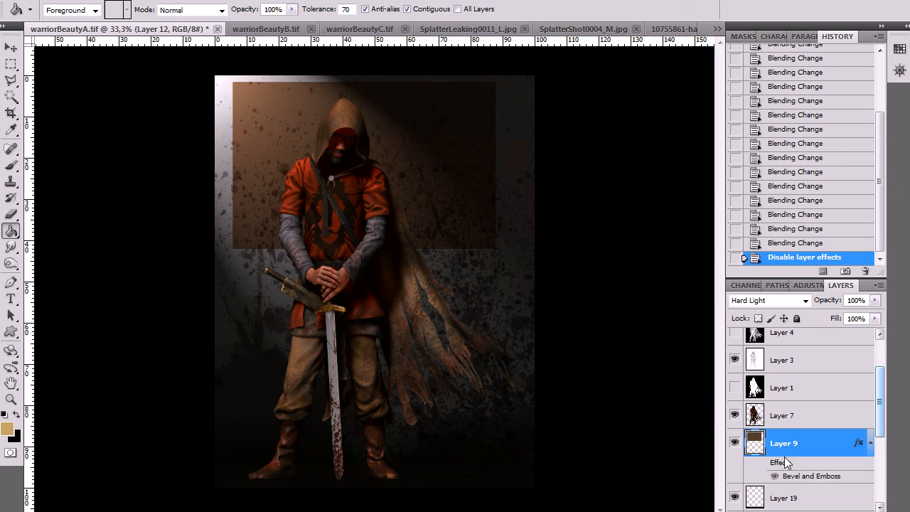
# Set Layer 9's opacity to 54% and hide the layer
pyautogui.click(875, 300)
pyautogui.moveTo(874, 315); pyautogui.dragTo(827, 323)
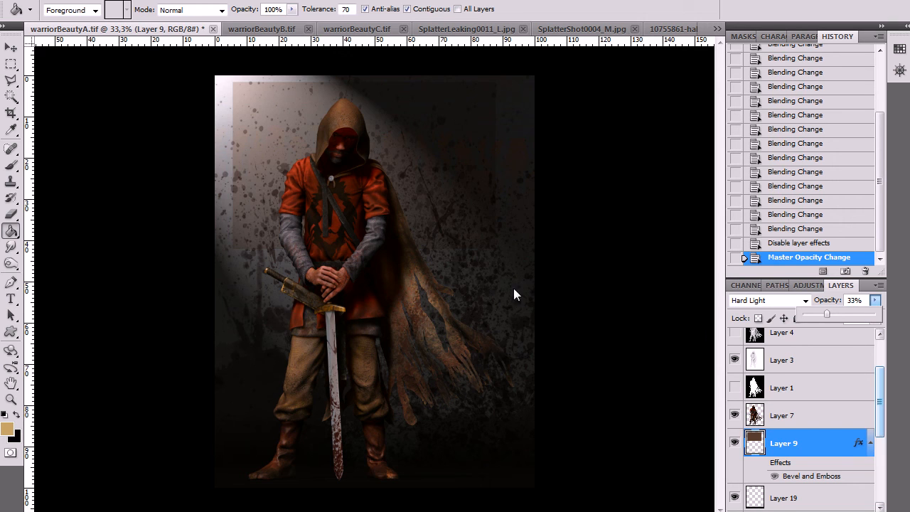
pyautogui.moveTo(823, 315); pyautogui.dragTo(816, 317)
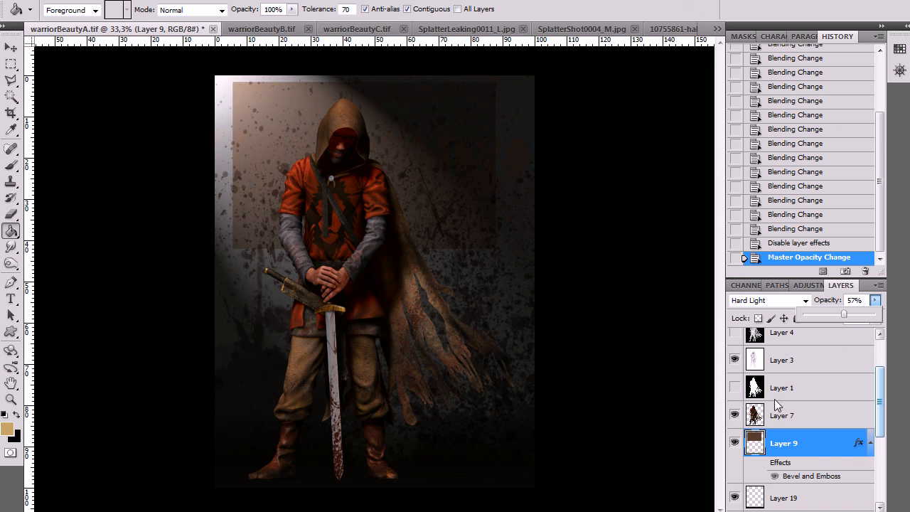
pyautogui.moveTo(845, 314)
pyautogui.mouseDown()
pyautogui.moveTo(871, 315)
pyautogui.moveTo(842, 325)
pyautogui.mouseUp()
pyautogui.click(736, 443)
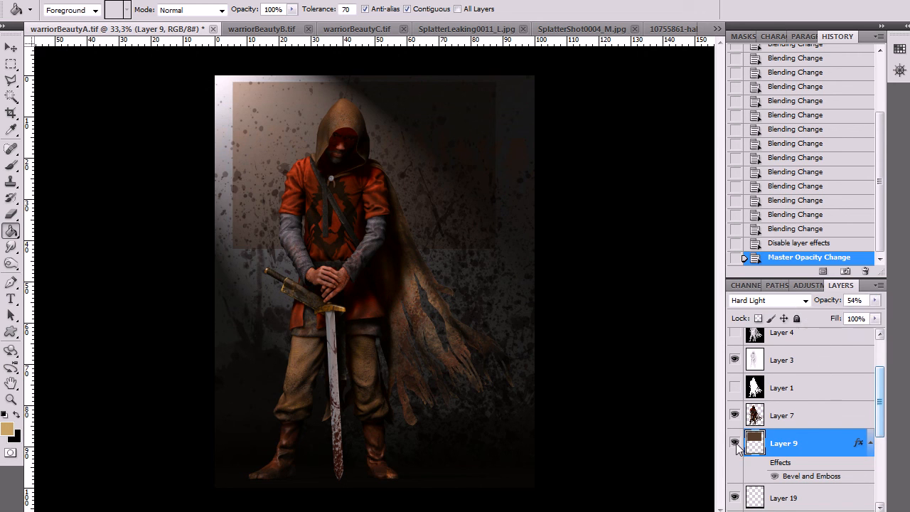
pyautogui.click(736, 443)
# Apply a Hue/Saturation adjustment to the warrior on Layer 7 with hue 0, saturation +10 and lightness -1
pyautogui.moveTo(885, 382); pyautogui.dragTo(880, 460)
pyautogui.scroll(5, 859, 463)
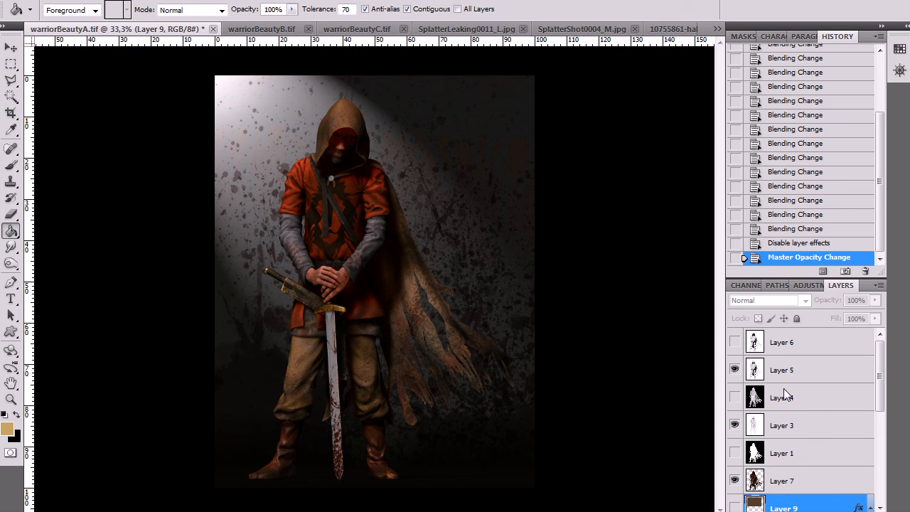
pyautogui.click(782, 485)
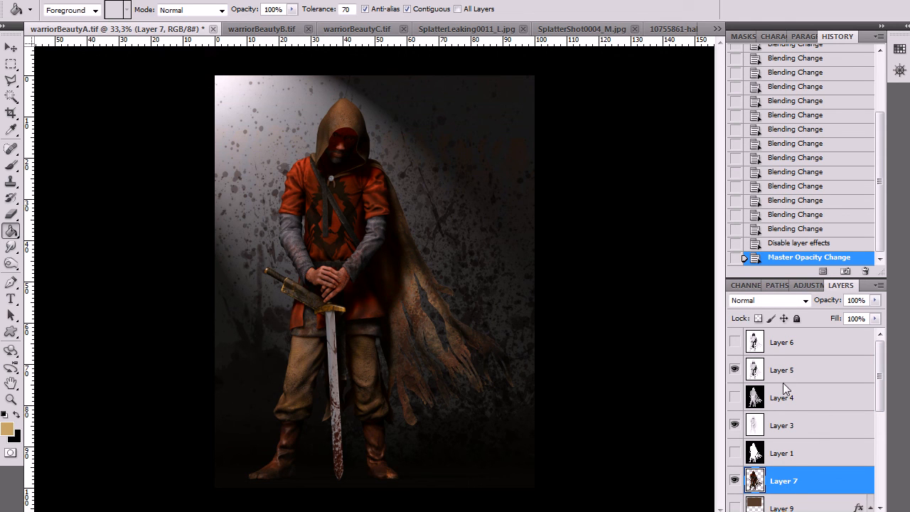
pyautogui.click(77, 1)
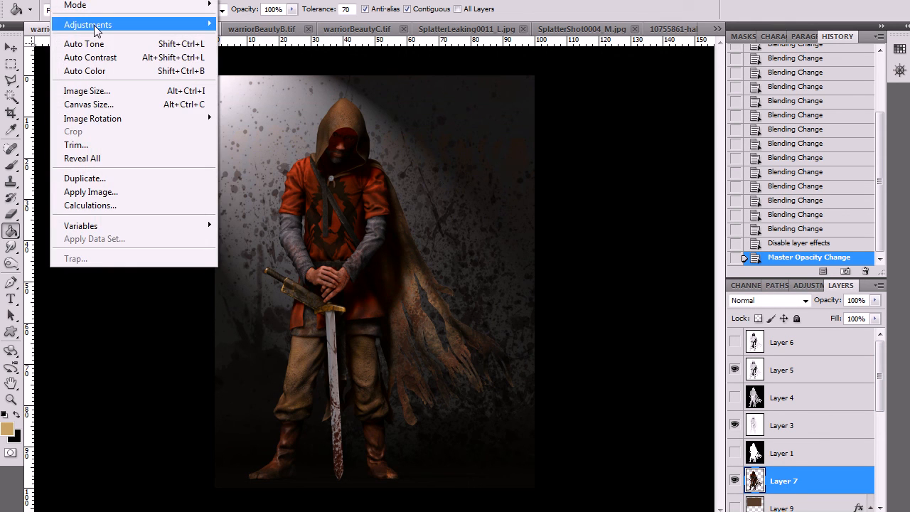
pyautogui.moveTo(111, 29)
pyautogui.click(269, 100)
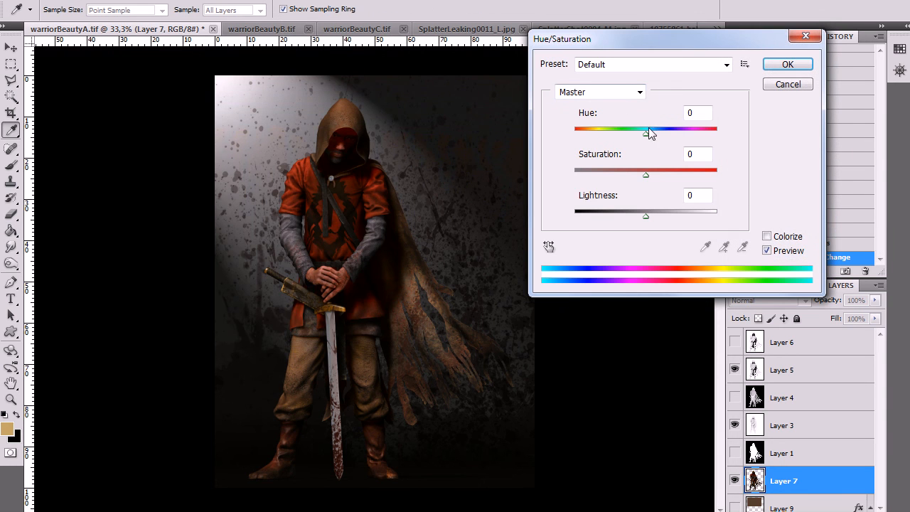
pyautogui.moveTo(651, 177); pyautogui.dragTo(652, 175)
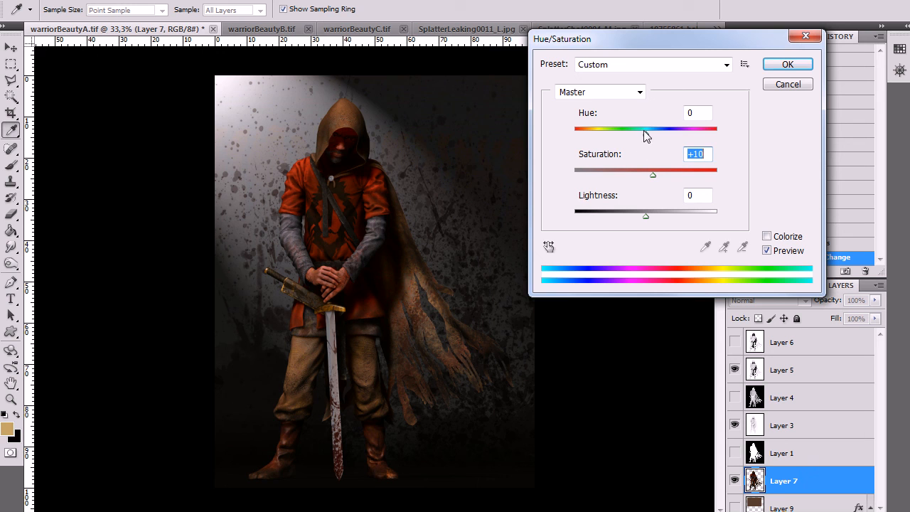
pyautogui.moveTo(647, 216); pyautogui.dragTo(645, 218)
pyautogui.moveTo(646, 134); pyautogui.dragTo(643, 142)
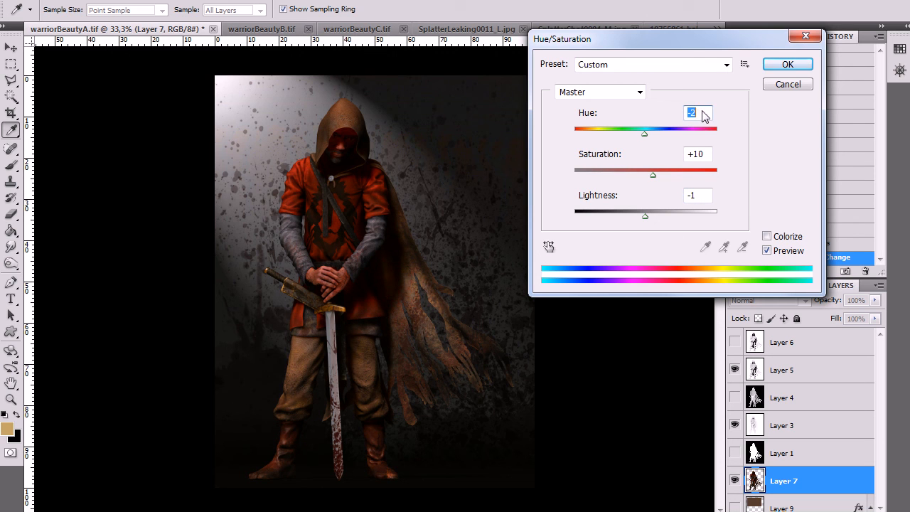
pyautogui.write('0')
pyautogui.press('Tab')
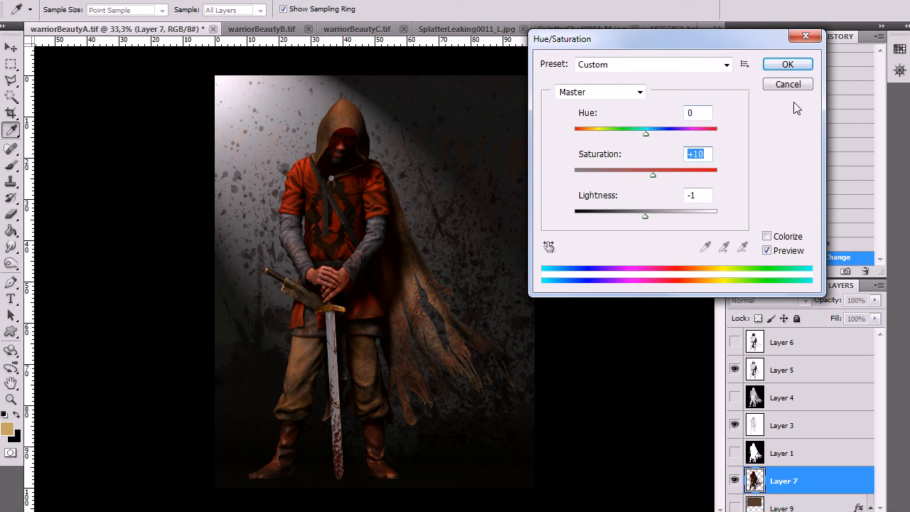
pyautogui.click(788, 65)
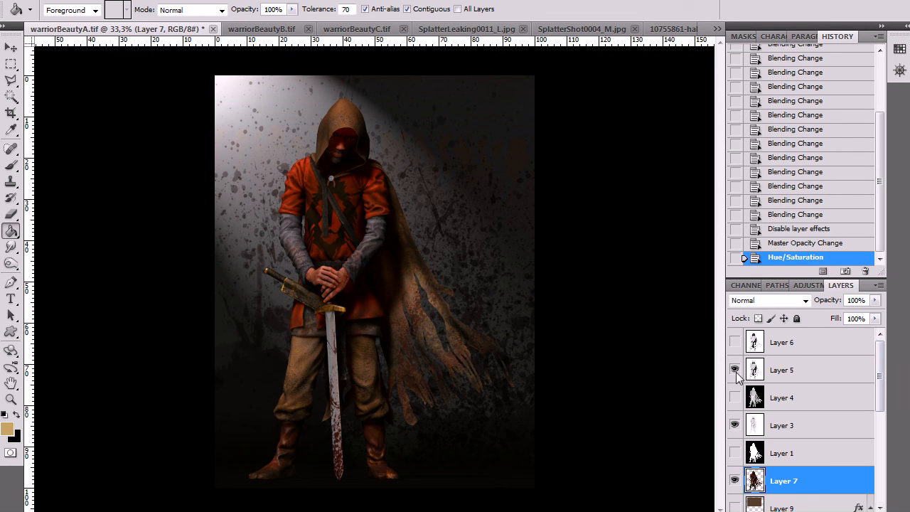
# Toggle the visibility of Layer 5 and Layer 3 to compare the warrior with and without these shading passes
pyautogui.click(773, 378)
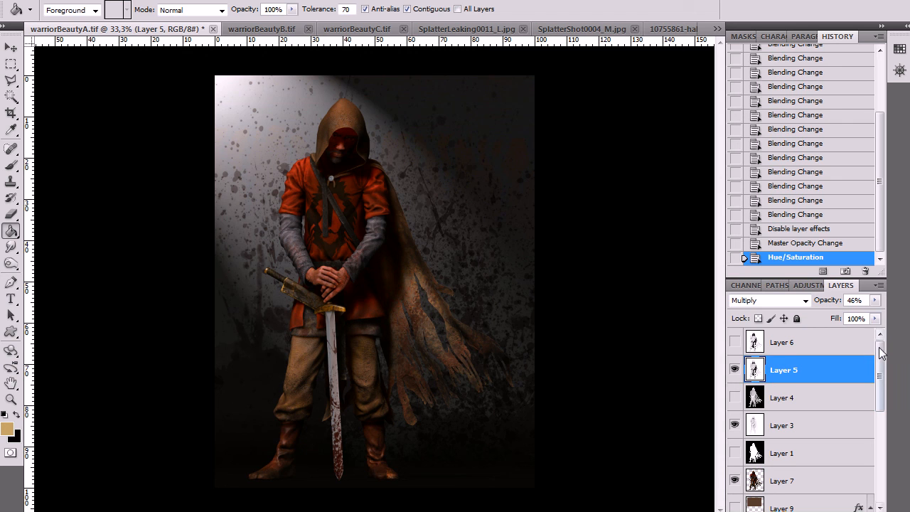
pyautogui.click(736, 369)
pyautogui.click(735, 369)
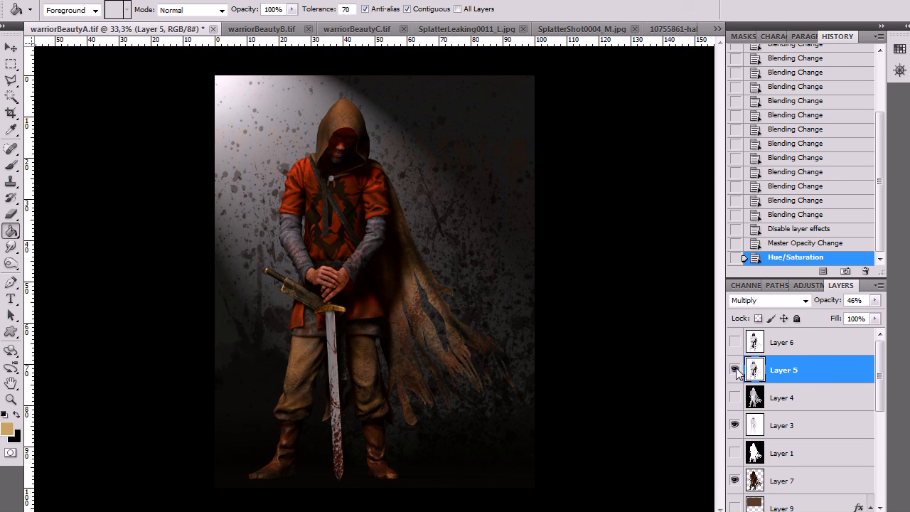
pyautogui.click(736, 425)
pyautogui.click(735, 422)
pyautogui.click(735, 424)
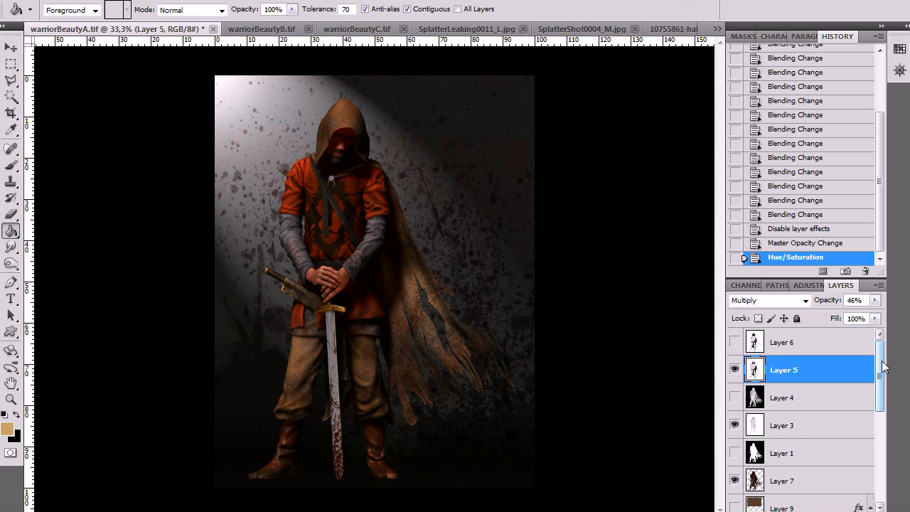
pyautogui.moveTo(882, 364)
pyautogui.mouseDown()
pyautogui.moveTo(880, 467)
pyautogui.moveTo(882, 354)
pyautogui.mouseUp()
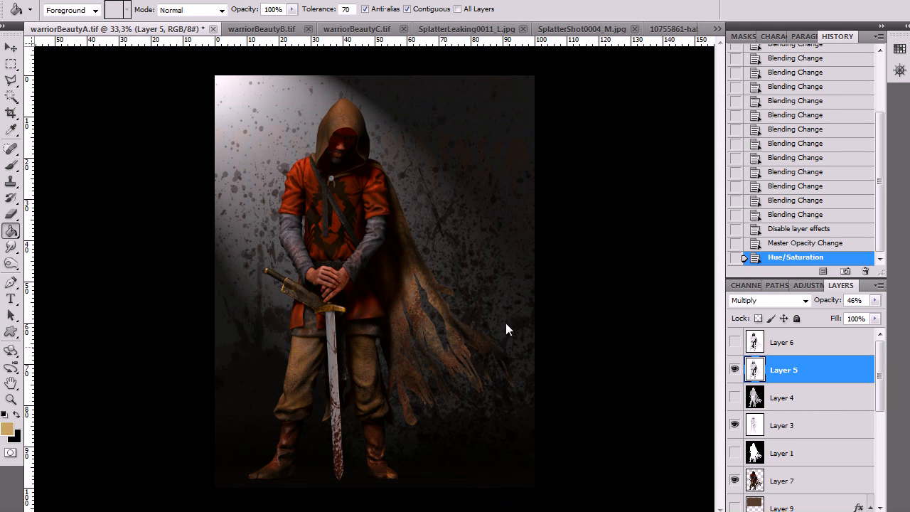
# Hide Layers 1 to 4 in warriorBeautyB.tif and warriorBeautyC.tif, leaving only the Background render of each visible
pyautogui.click(270, 30)
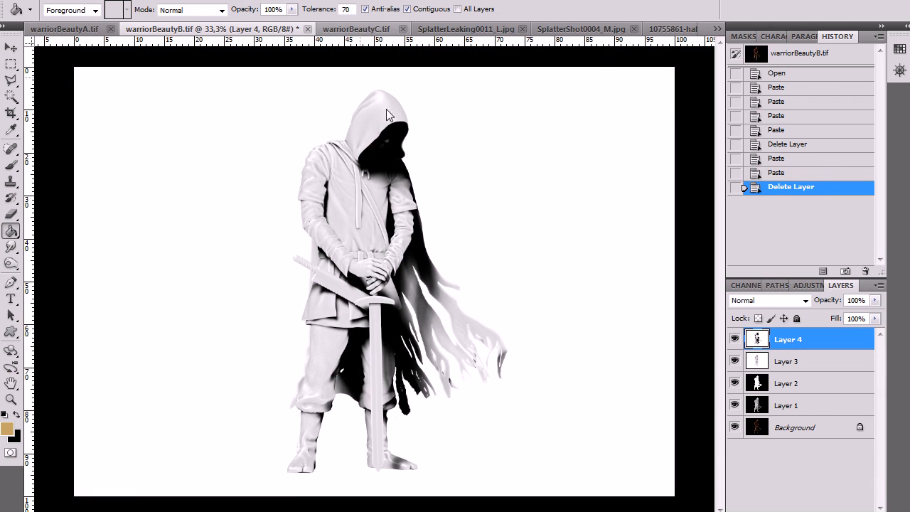
pyautogui.moveTo(735, 339); pyautogui.dragTo(738, 422)
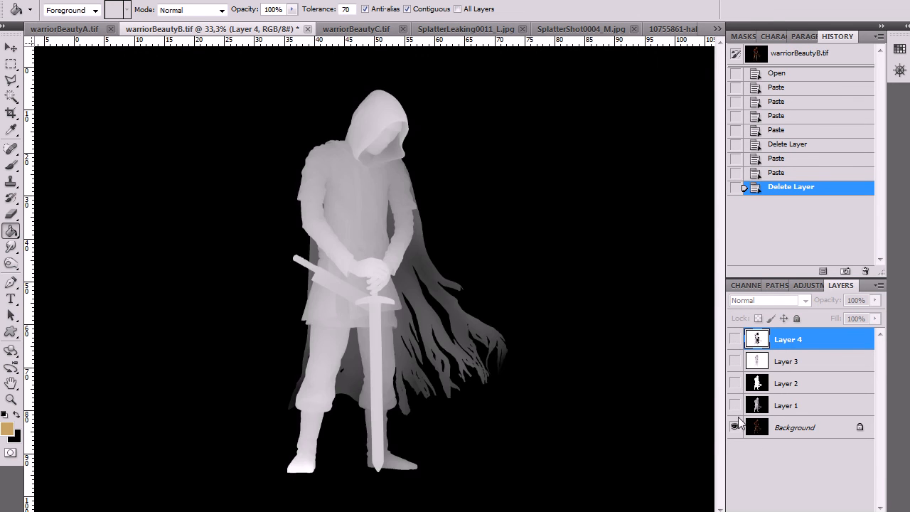
pyautogui.click(363, 30)
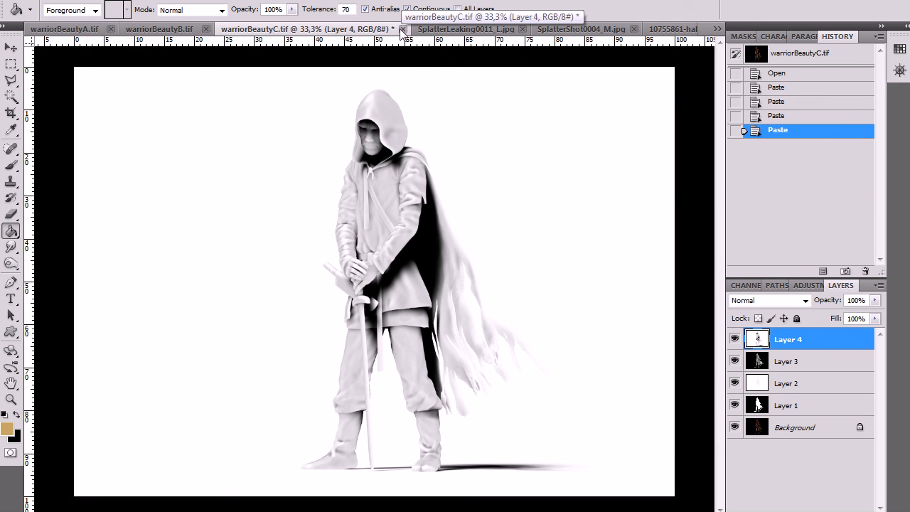
pyautogui.moveTo(735, 339); pyautogui.dragTo(738, 404)
pyautogui.click(736, 405)
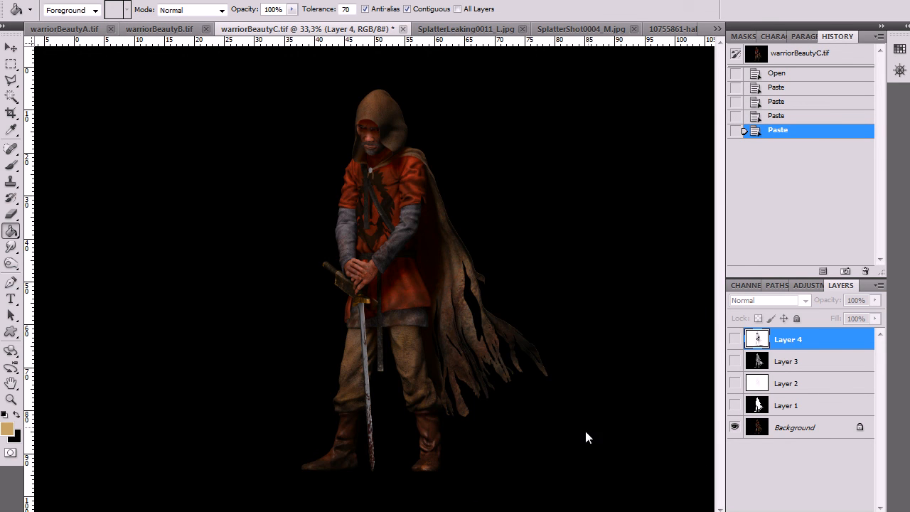